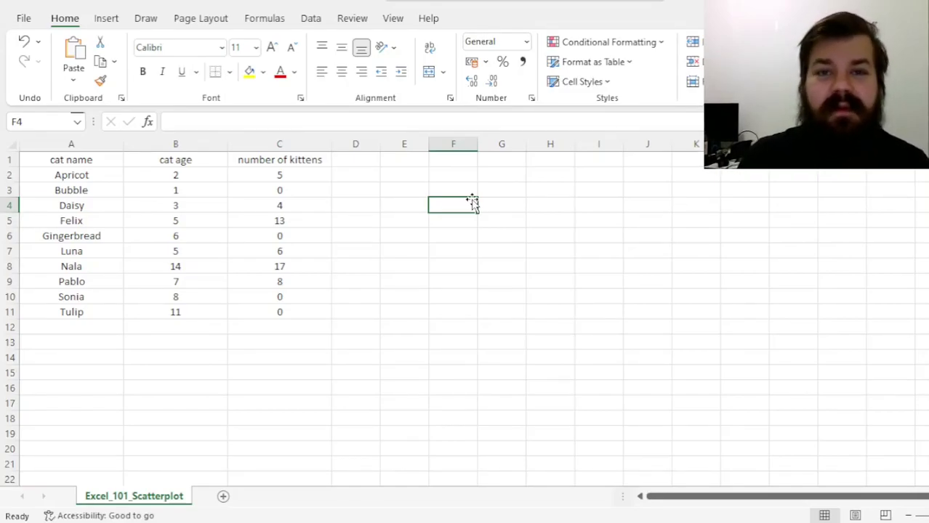
# - Review the table by moving through the ten cat names and the age and kittens headers
pyautogui.hotkey('ctrl', 'Left')
pyautogui.hotkey('ctrl', 'Left')
pyautogui.hotkey('ctrl', 'Up')
pyautogui.press('Down')
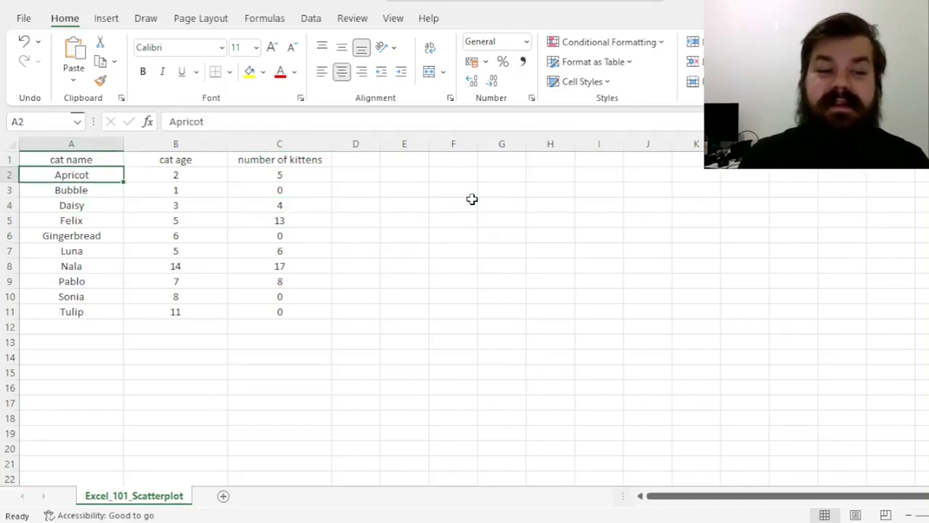
pyautogui.hotkey('ctrl', 'shift', 'Down')
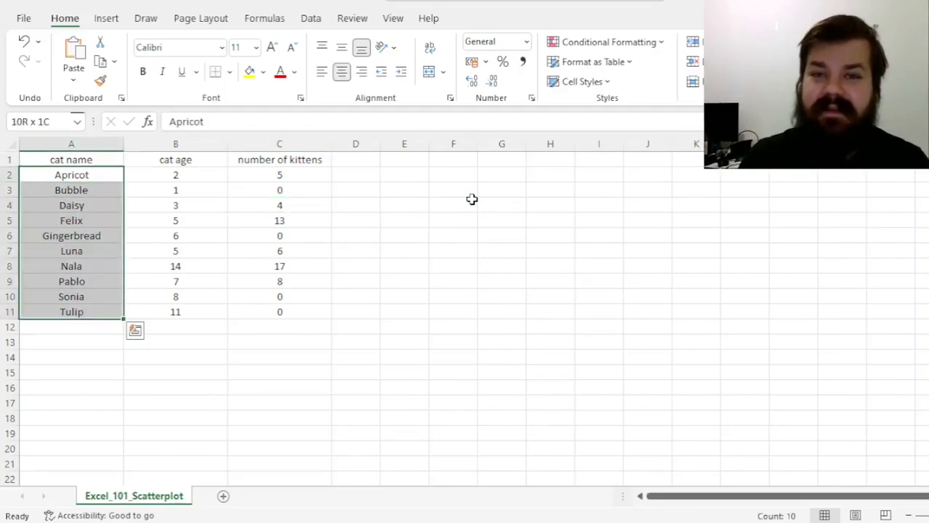
pyautogui.hotkey('ctrl', 'Up')
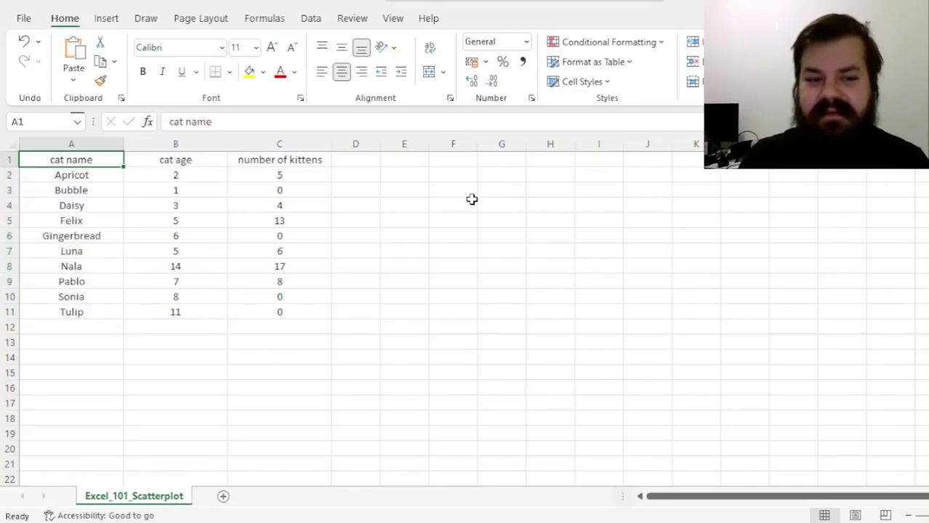
pyautogui.press('Right')
pyautogui.press('Right')
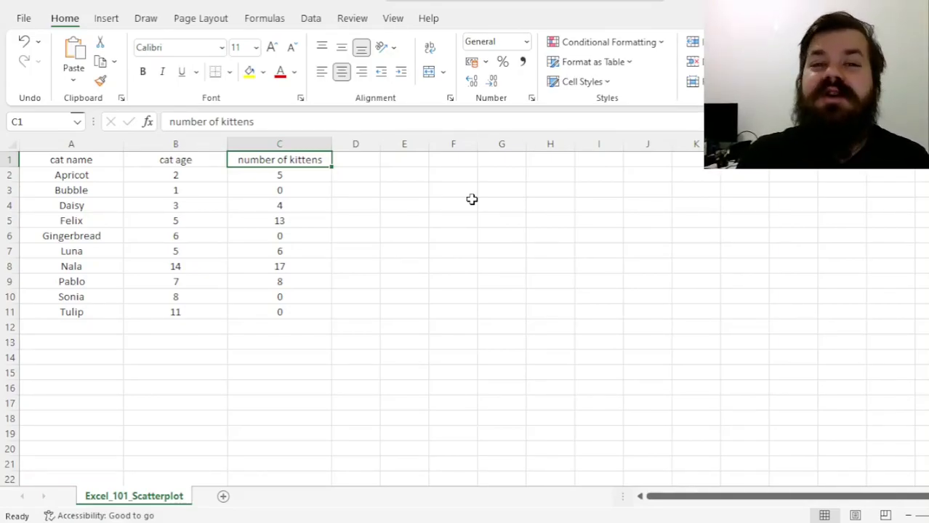
pyautogui.press('Down')
pyautogui.press('Left')
pyautogui.press('Up')
pyautogui.press('Right')
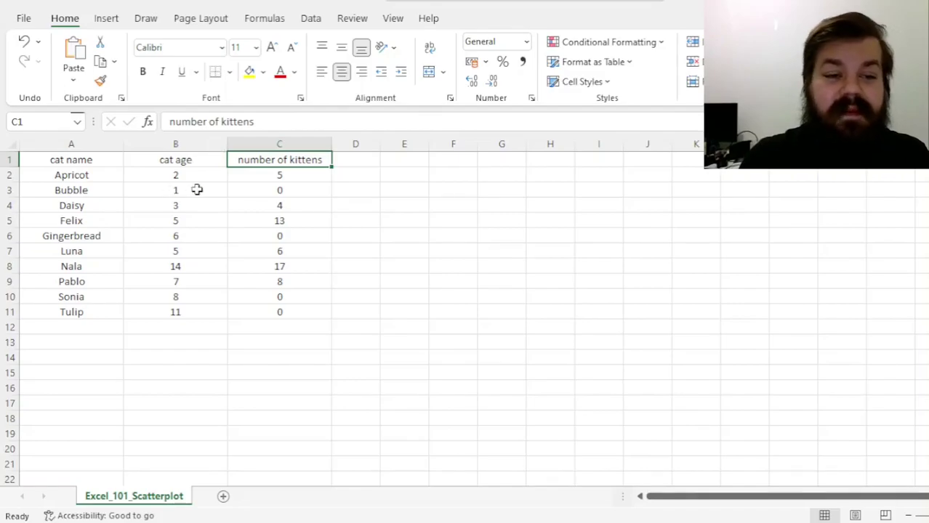
# - Insert a blank column before the kittens data and Ctrl-select the ages with the kitten counts
pyautogui.moveTo(187, 175); pyautogui.dragTo(284, 307)
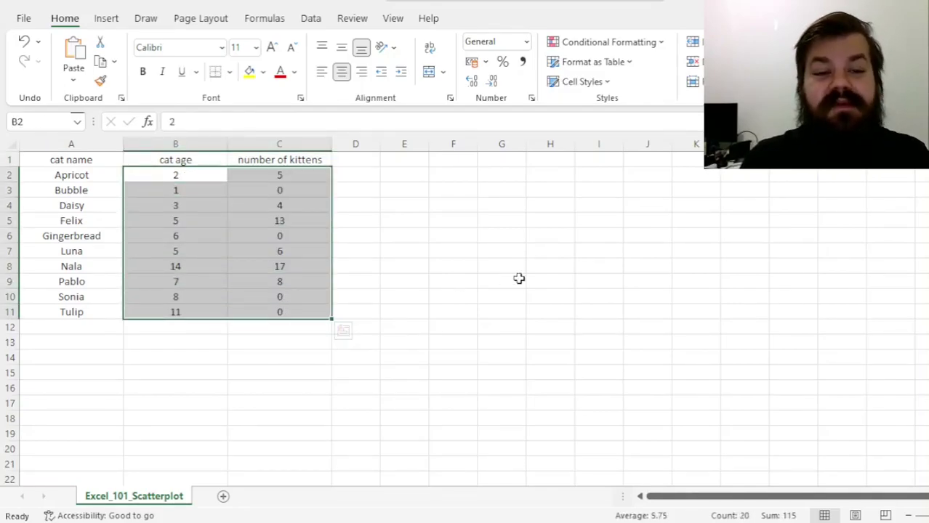
pyautogui.click(418, 265)
pyautogui.click(286, 146)
pyautogui.rightClick(287, 146)
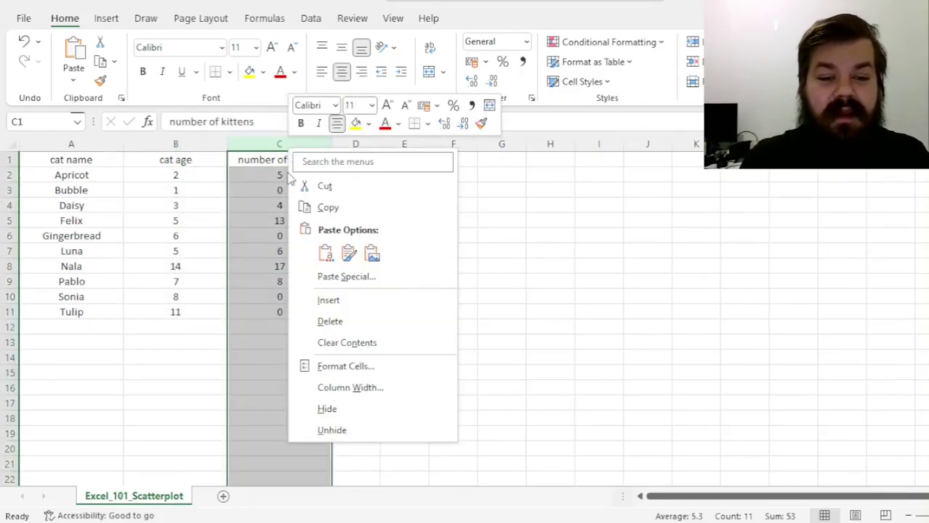
pyautogui.click(328, 299)
pyautogui.moveTo(192, 175); pyautogui.dragTo(189, 305)
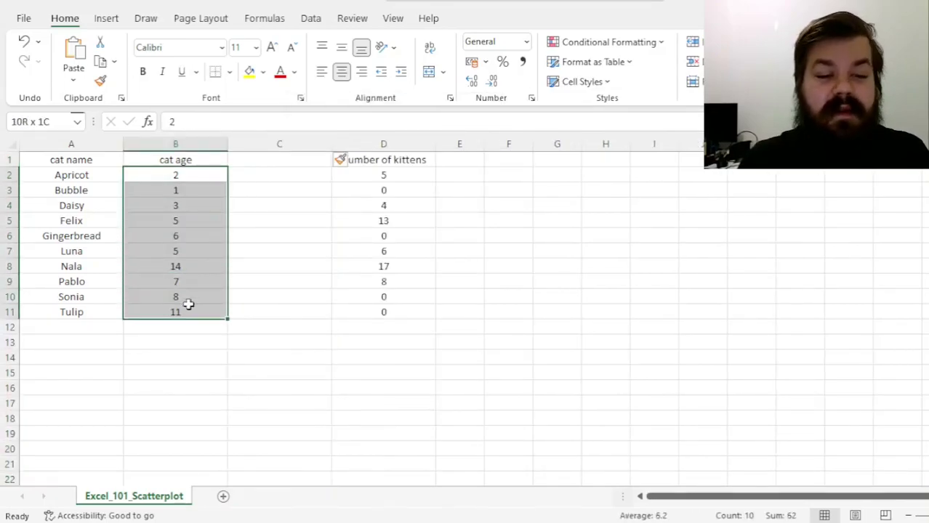
pyautogui.moveTo(388, 311); pyautogui.dragTo(388, 176)
# - Delete the empty column C and reselect the ages and kitten counts in B2:C11
pyautogui.click(304, 145)
pyautogui.rightClick(304, 145)
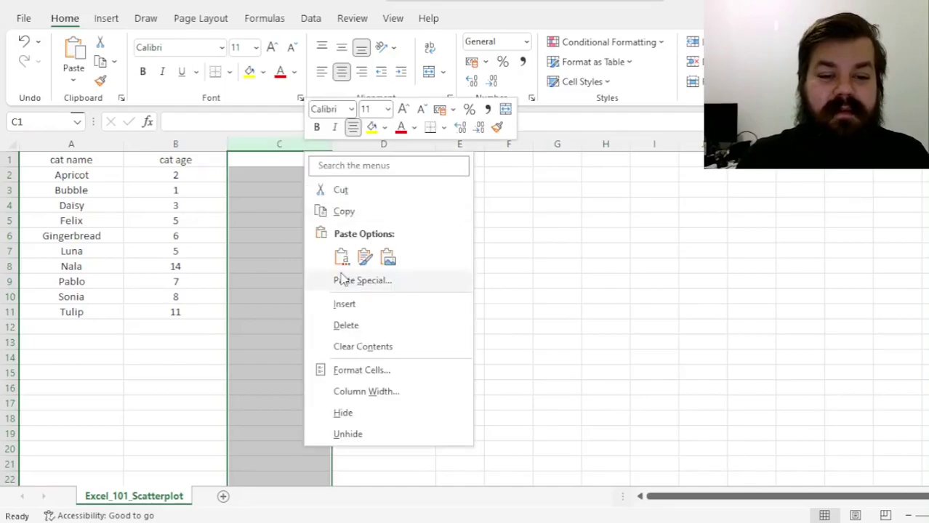
pyautogui.click(375, 329)
pyautogui.moveTo(202, 179); pyautogui.dragTo(284, 312)
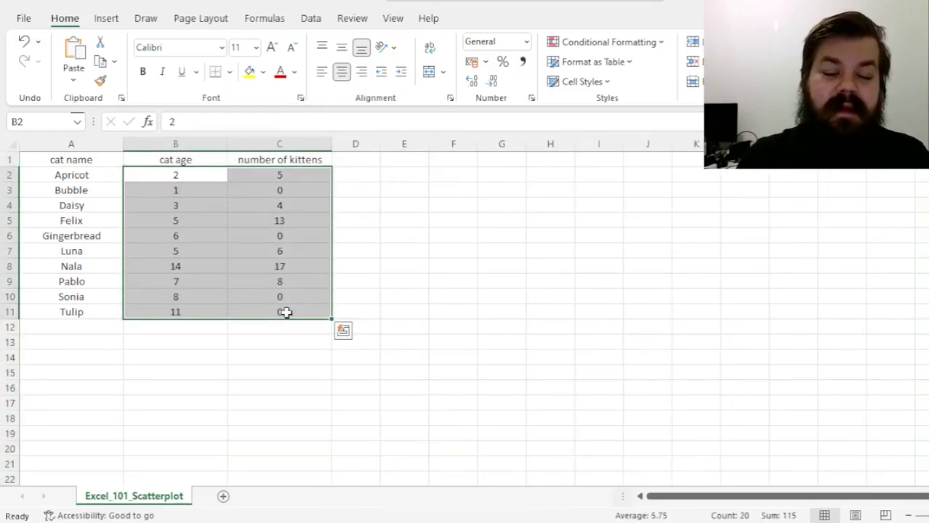
# - Insert a plain Scatter chart from the selected data and move it to the right of the table
pyautogui.click(108, 22)
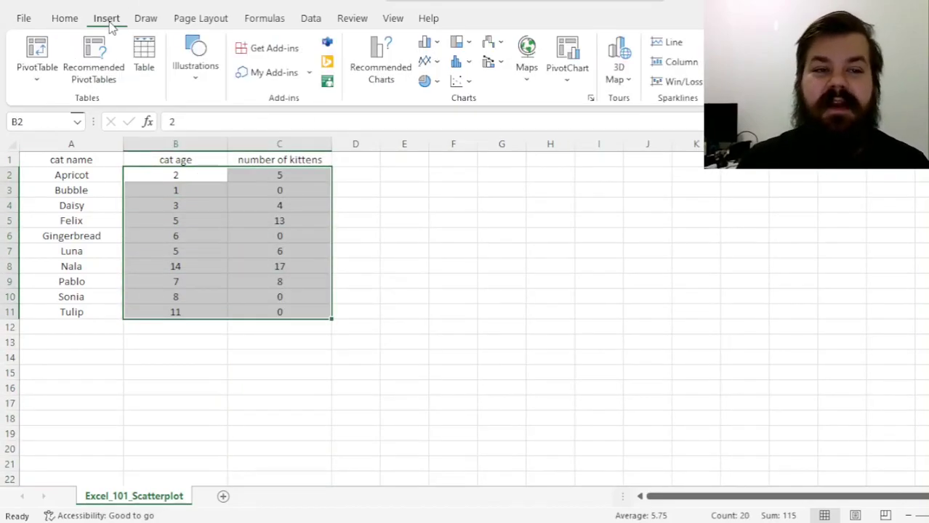
pyautogui.click(469, 82)
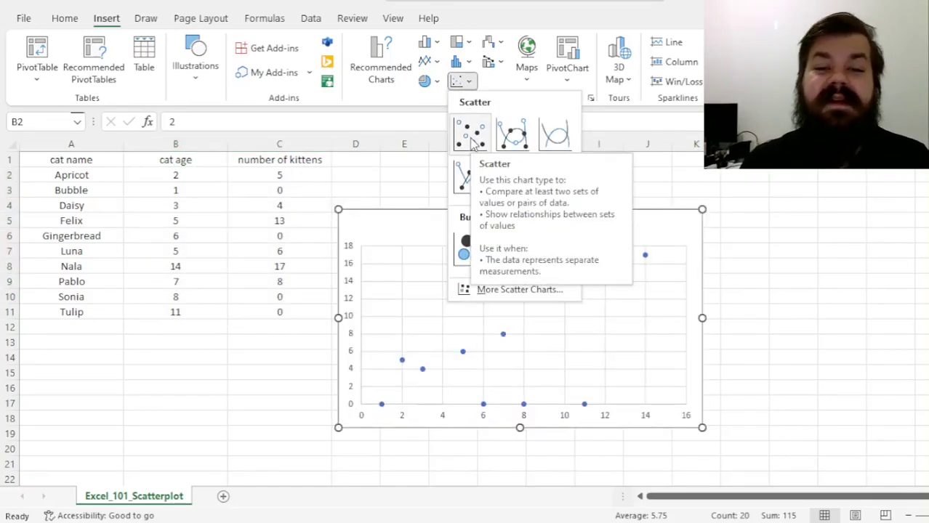
pyautogui.click(473, 138)
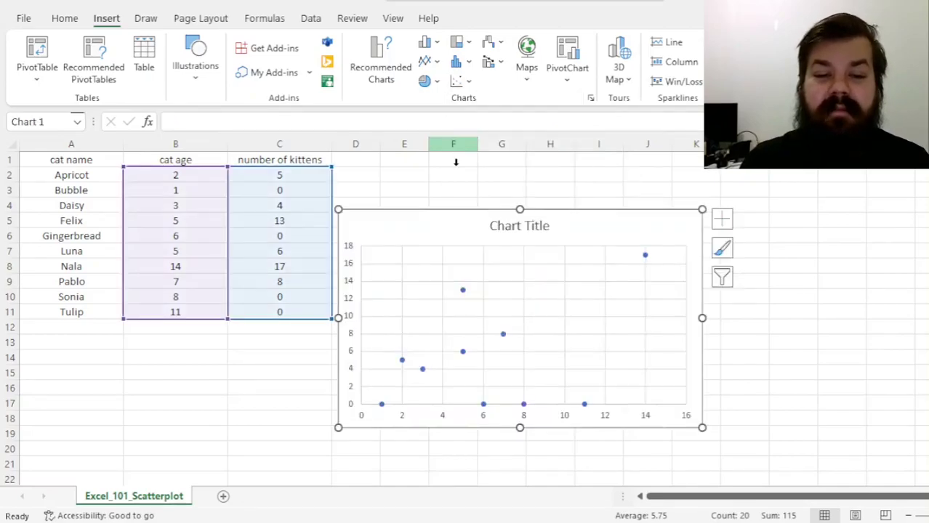
pyautogui.moveTo(435, 215); pyautogui.dragTo(471, 176)
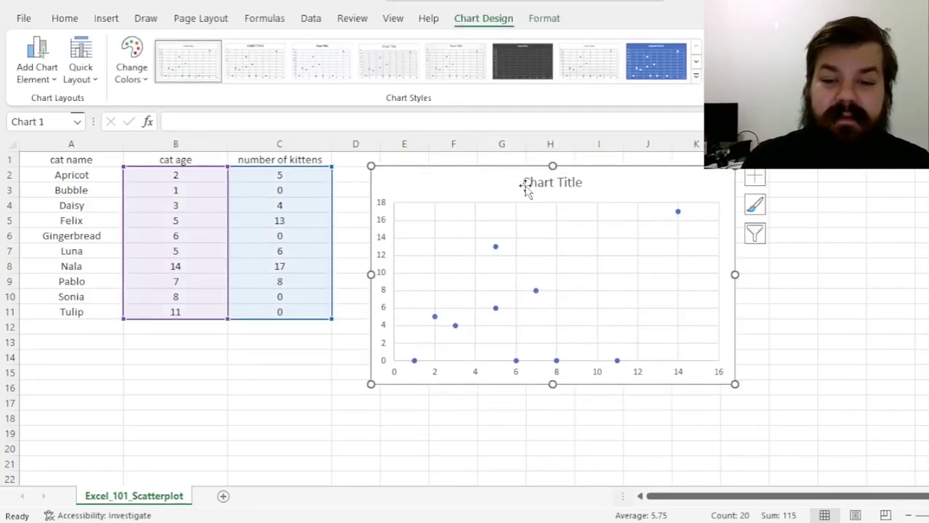
# - Replace the default 'Chart Title' text with 'Cat scatterplot'
pyautogui.click(561, 188)
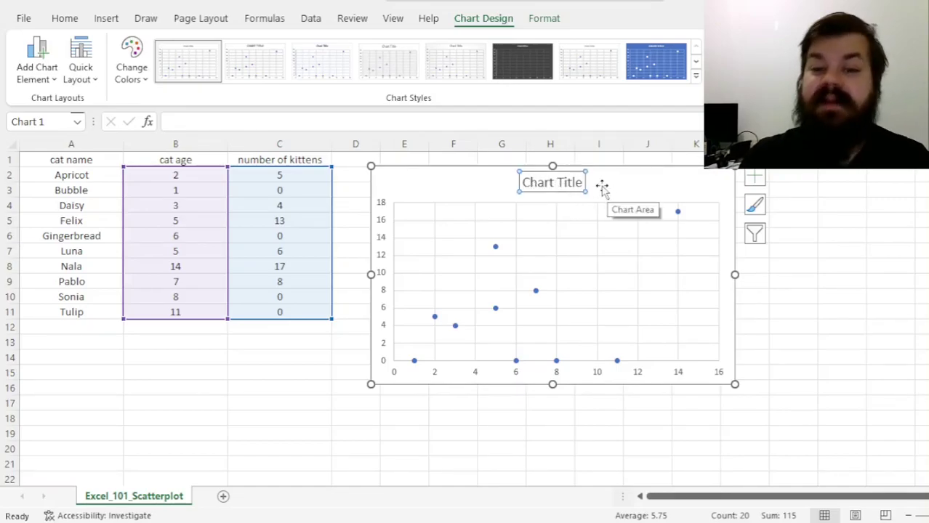
pyautogui.rightClick(552, 193)
pyautogui.click(595, 234)
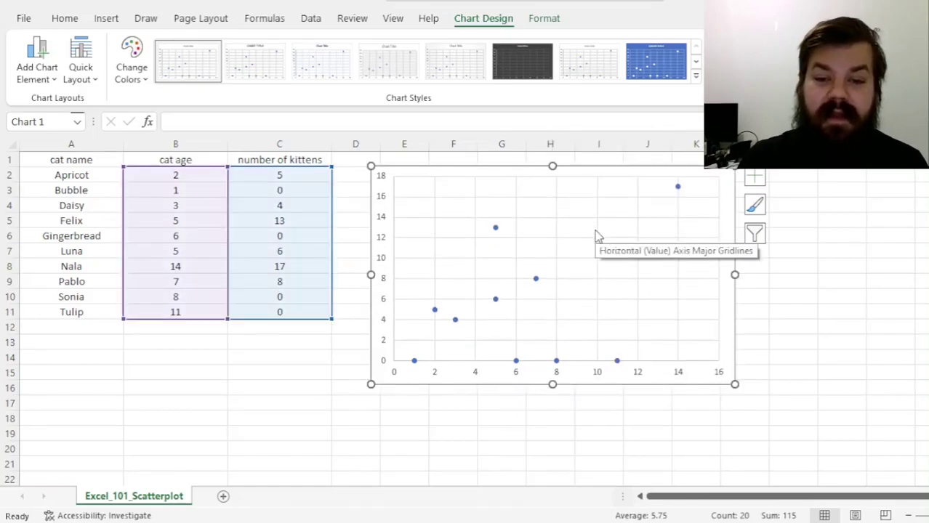
pyautogui.hotkey('ctrl', 'z')
pyautogui.tripleClick(548, 187)
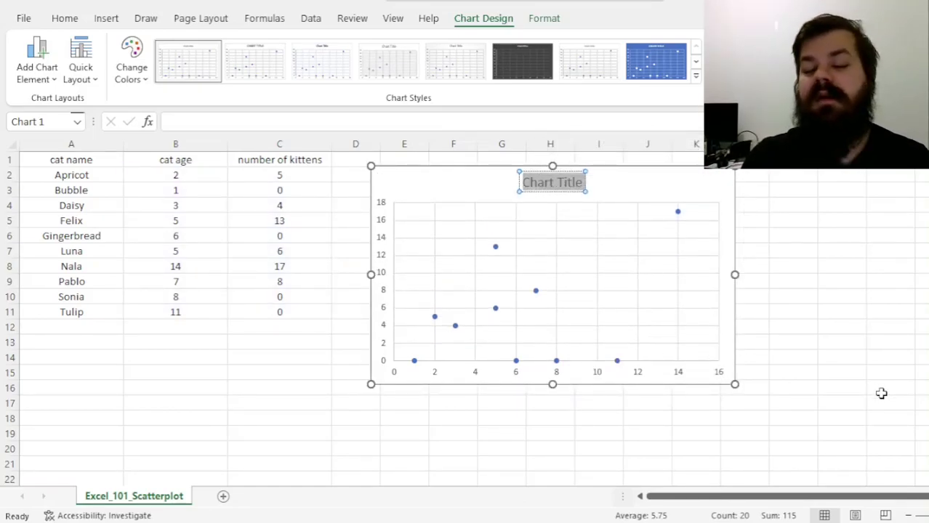
pyautogui.write('Cat scat')
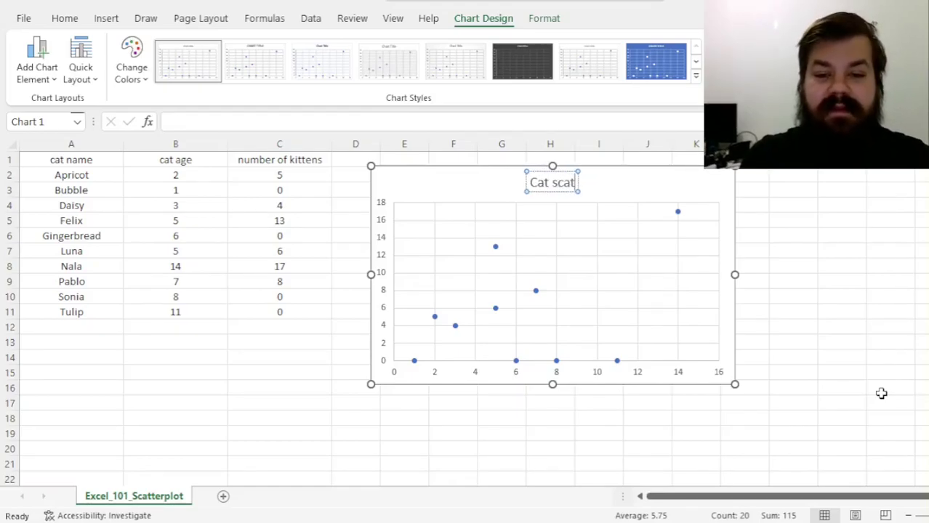
pyautogui.write('terplot')
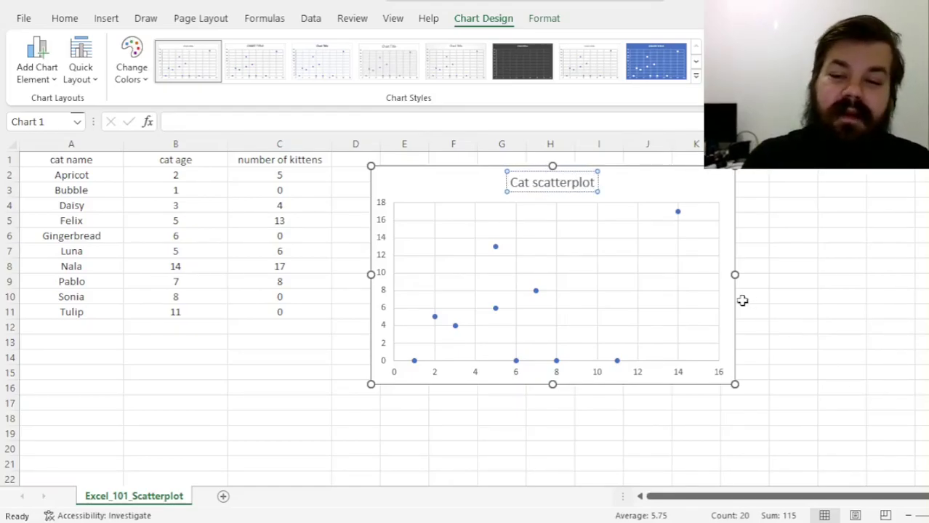
pyautogui.click(647, 175)
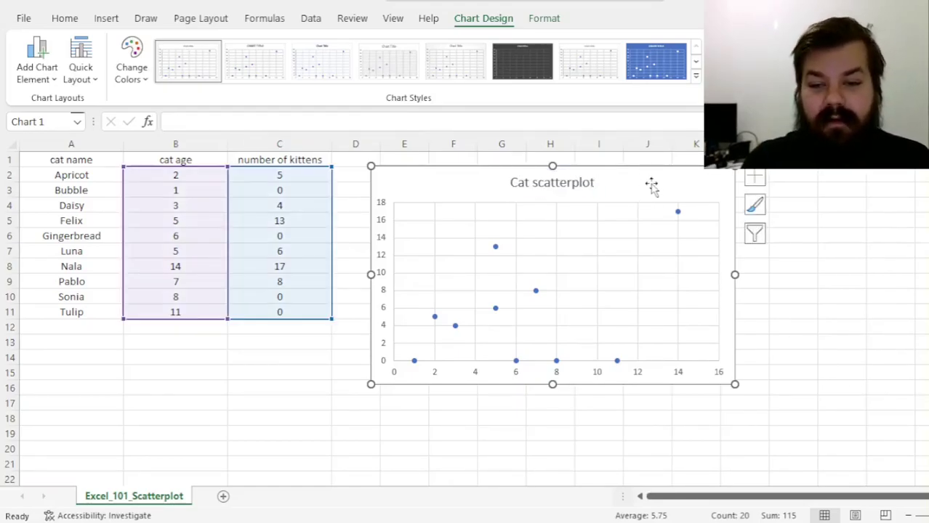
# - Add placeholder Axis Titles through Chart Elements and bring up the gridlines' context menu
pyautogui.click(755, 179)
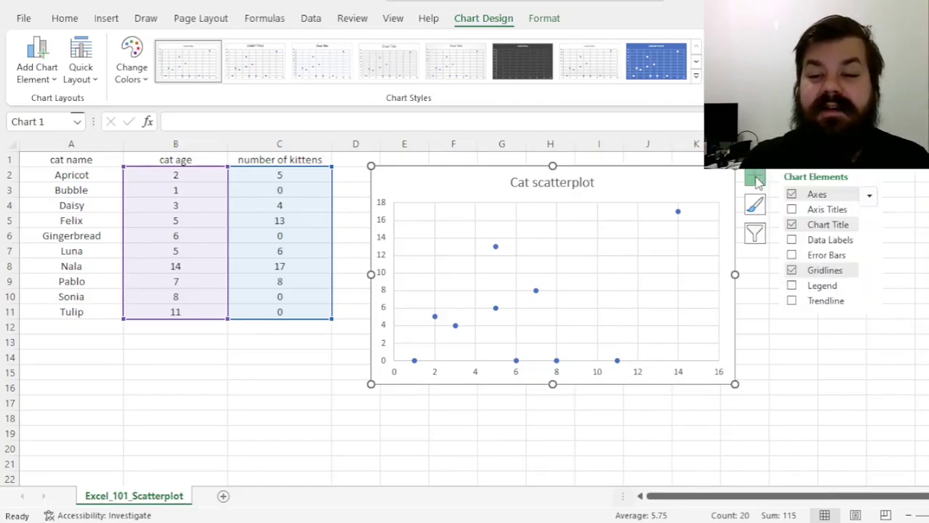
pyautogui.click(792, 210)
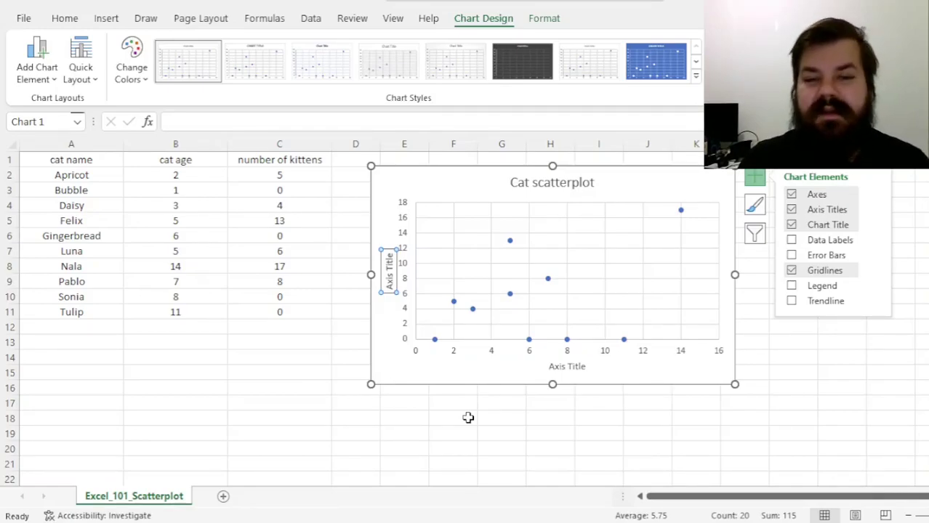
pyautogui.rightClick(488, 248)
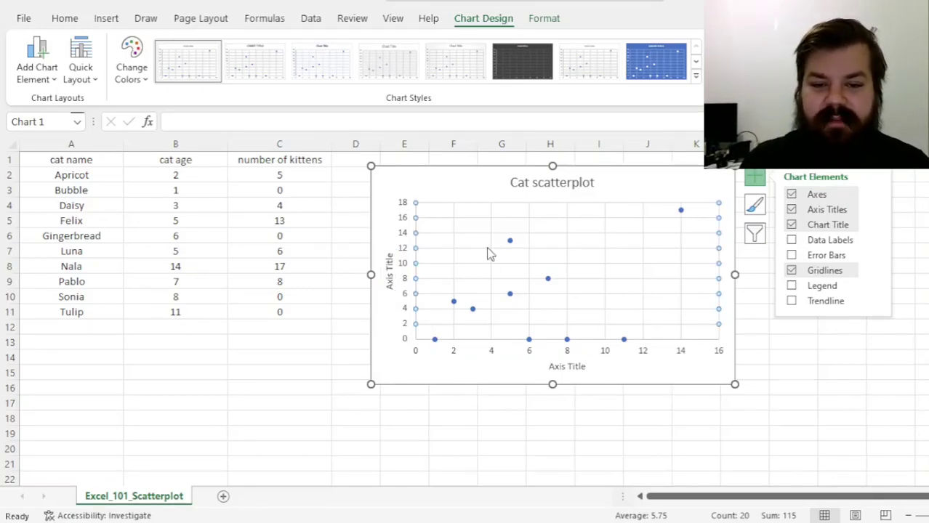
# - Check the Select Data Source dialog showing B2:C11, then close it without changes
pyautogui.click(550, 326)
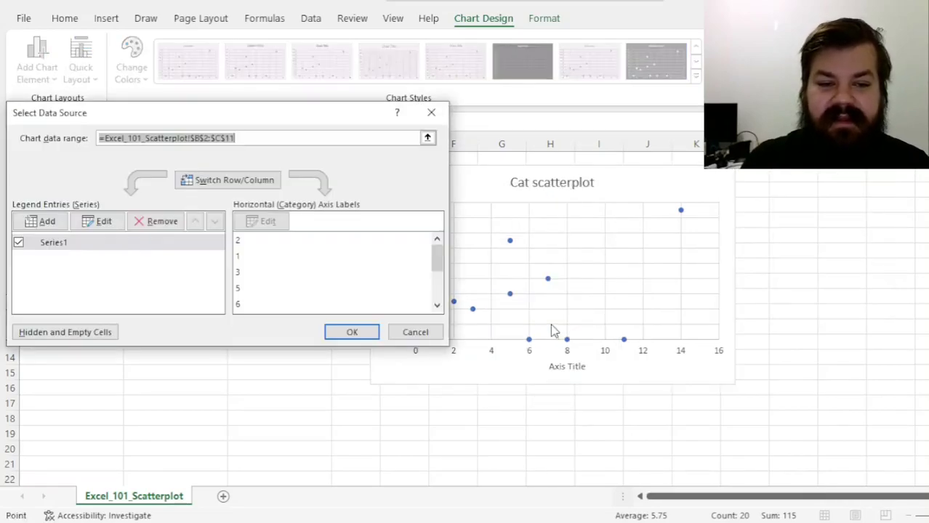
pyautogui.click(425, 332)
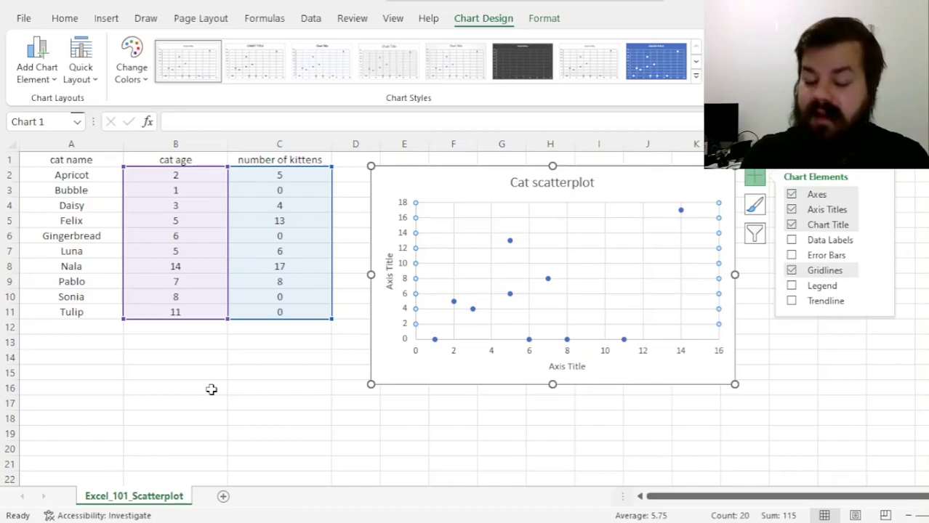
# - Replace the Axis Title placeholders with 'Number of kittens' (vertical) and 'Cat age' (horizontal)
pyautogui.click(452, 378)
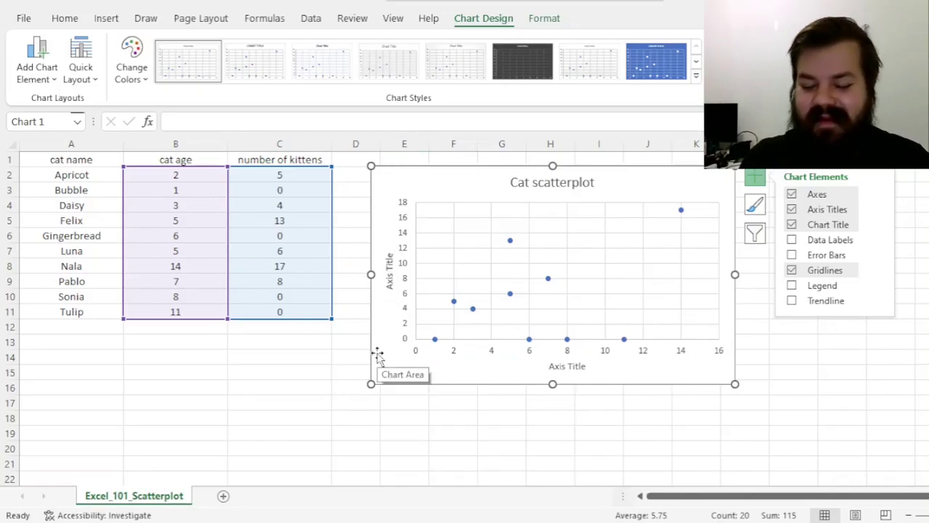
pyautogui.click(389, 279)
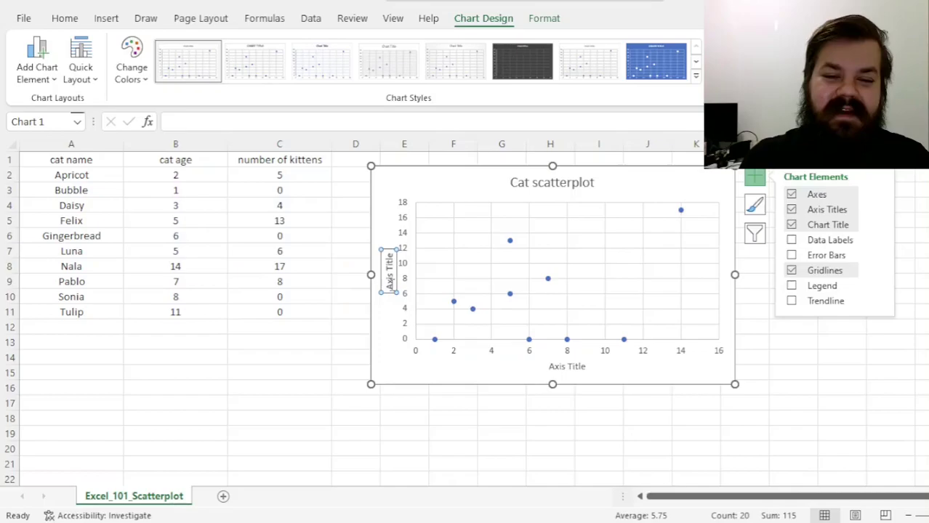
pyautogui.tripleClick(389, 280)
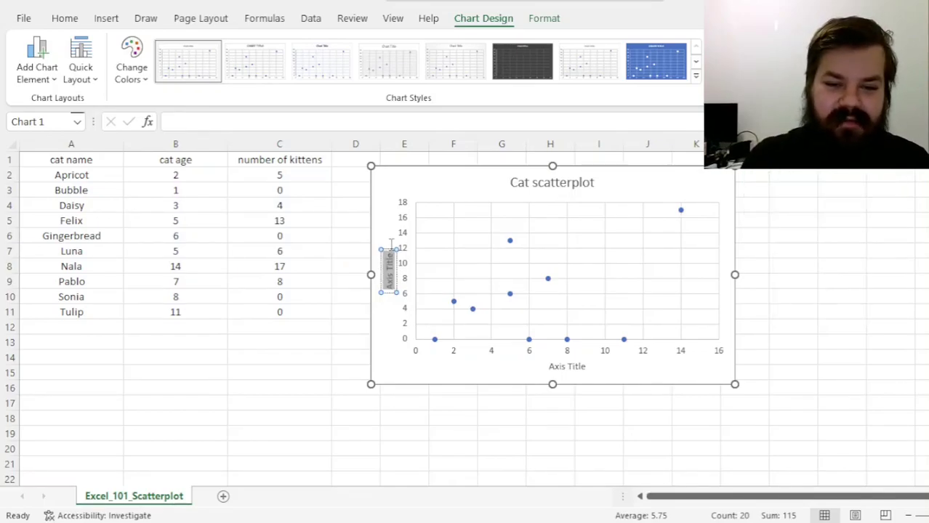
pyautogui.write('N')
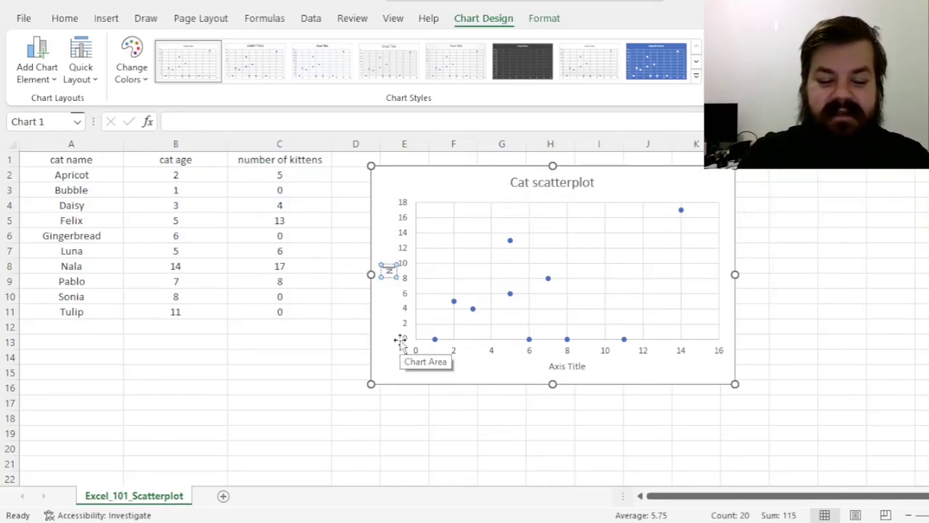
pyautogui.write('umber of kittens')
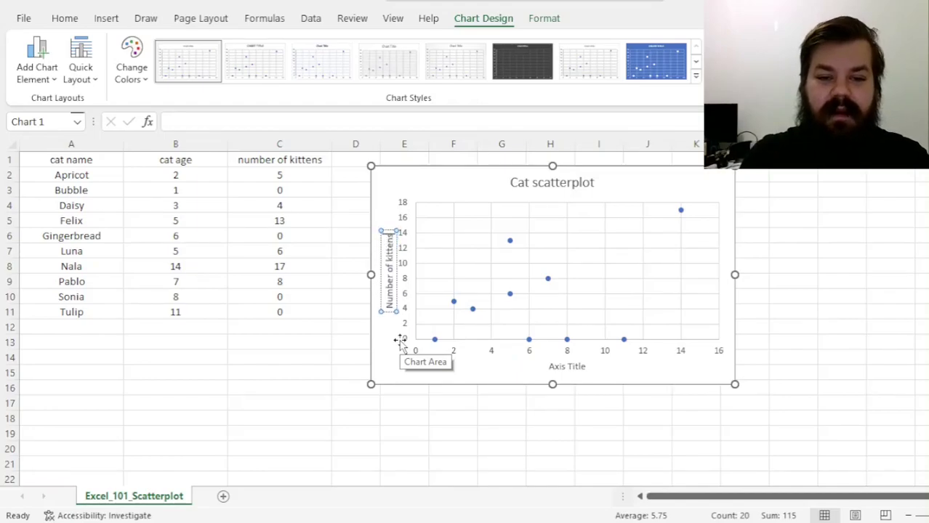
pyautogui.tripleClick(559, 366)
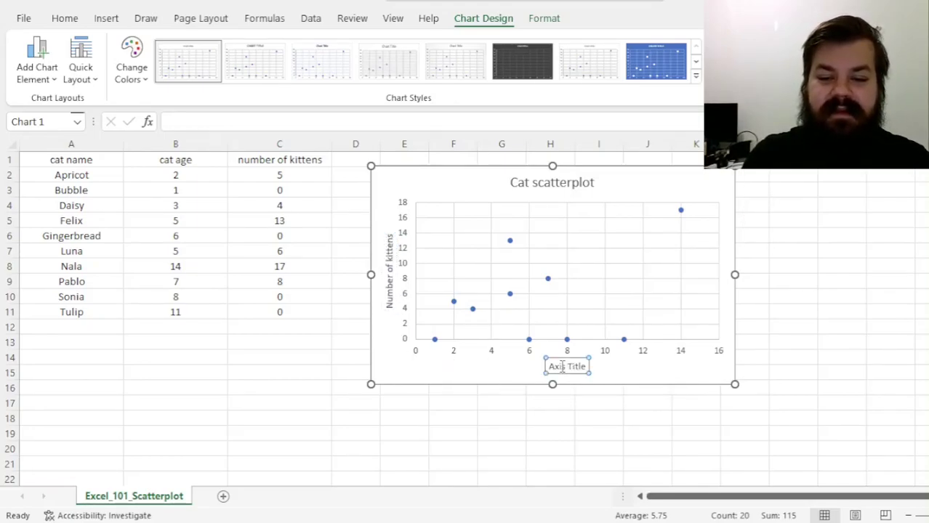
pyautogui.write('Cat age')
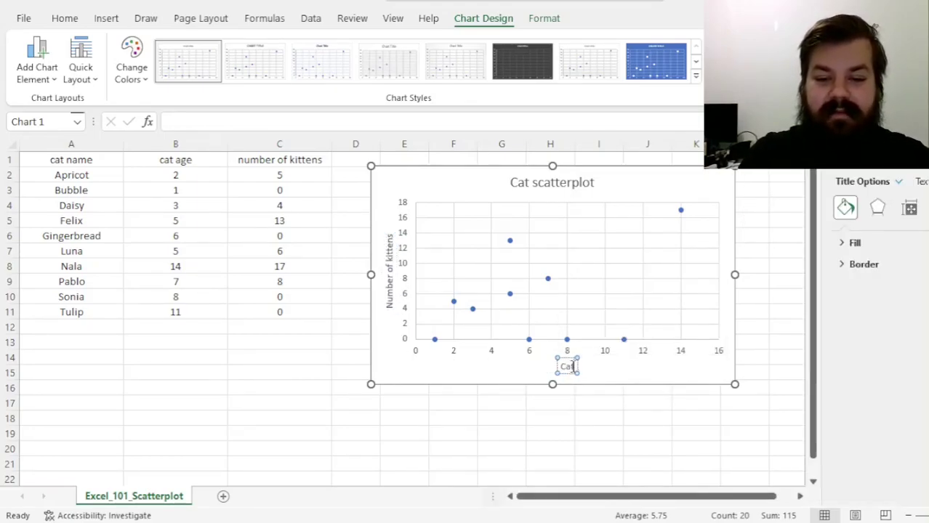
pyautogui.click(688, 377)
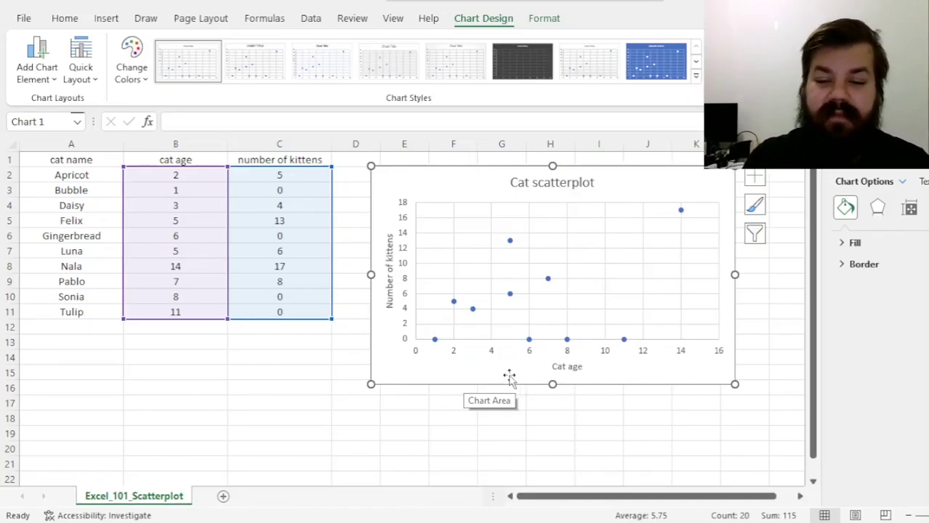
# - In Format Axis, set the horizontal axis bounds to minimum 0, maximum 15, and major unit 1
pyautogui.rightClick(530, 347)
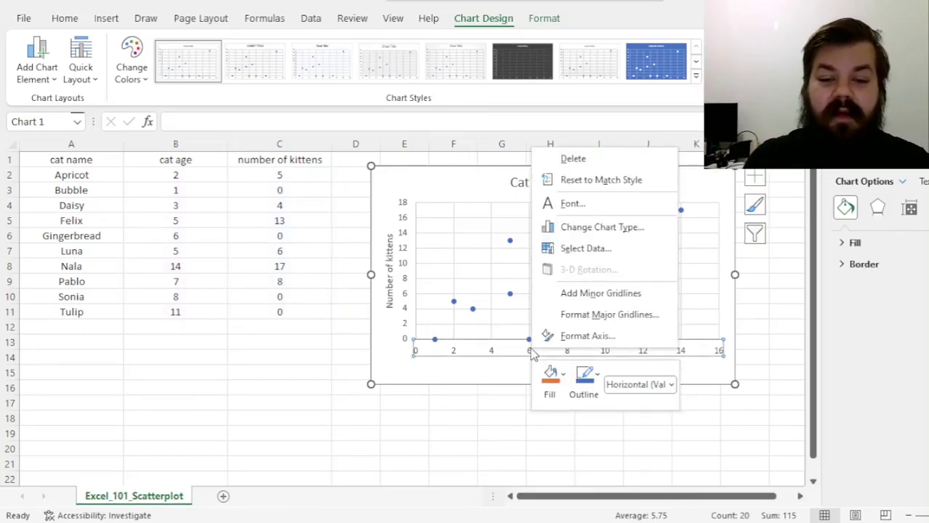
pyautogui.click(589, 335)
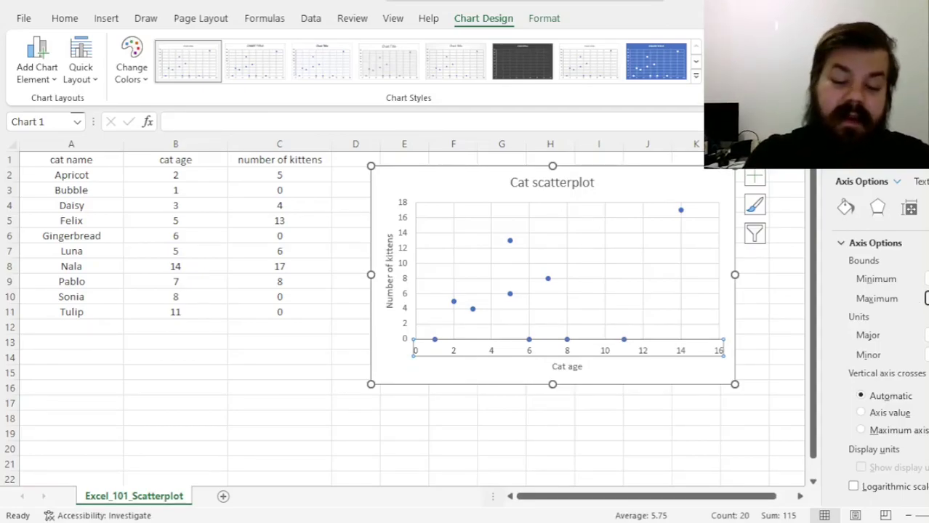
pyautogui.press('Return')
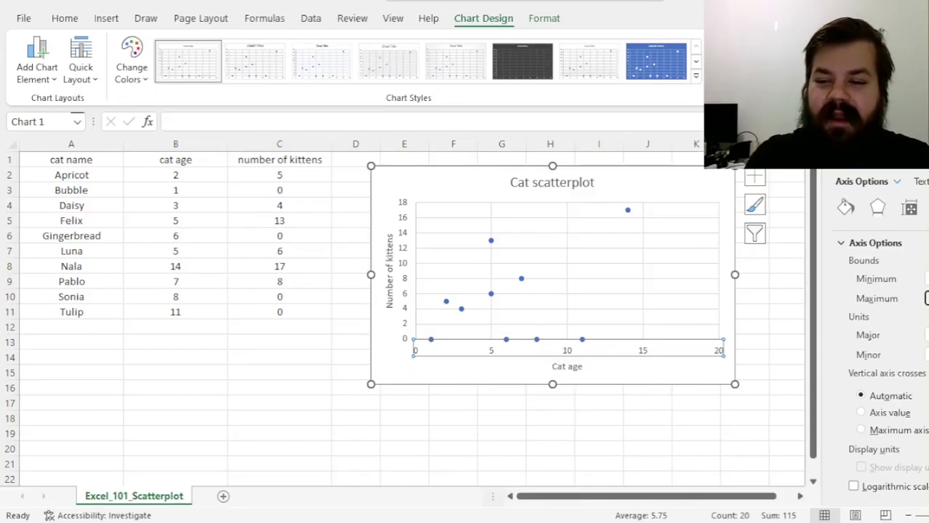
pyautogui.press('Return')
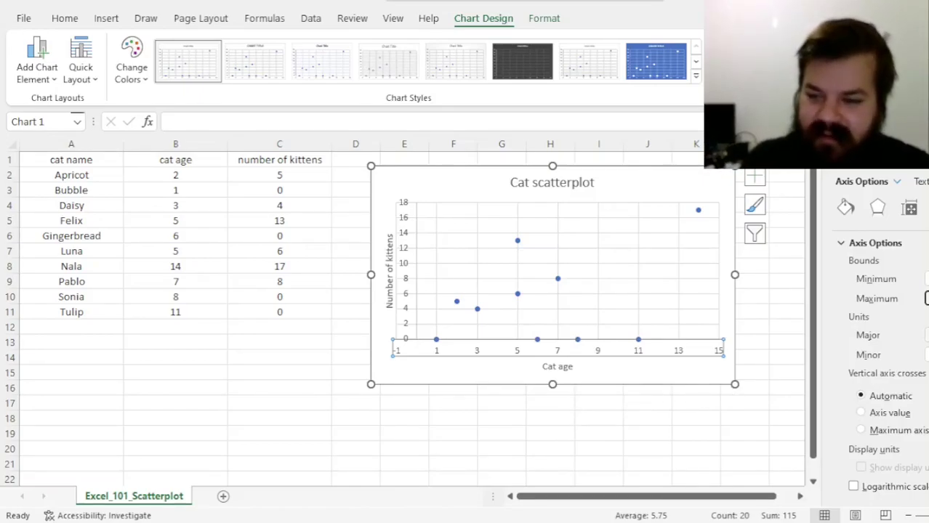
pyautogui.click(924, 279)
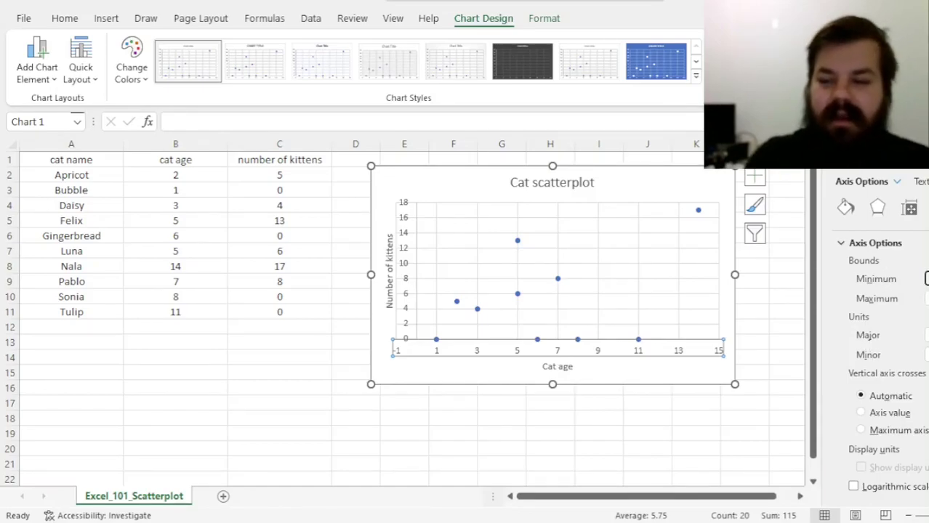
pyautogui.write('0')
pyautogui.press('Return')
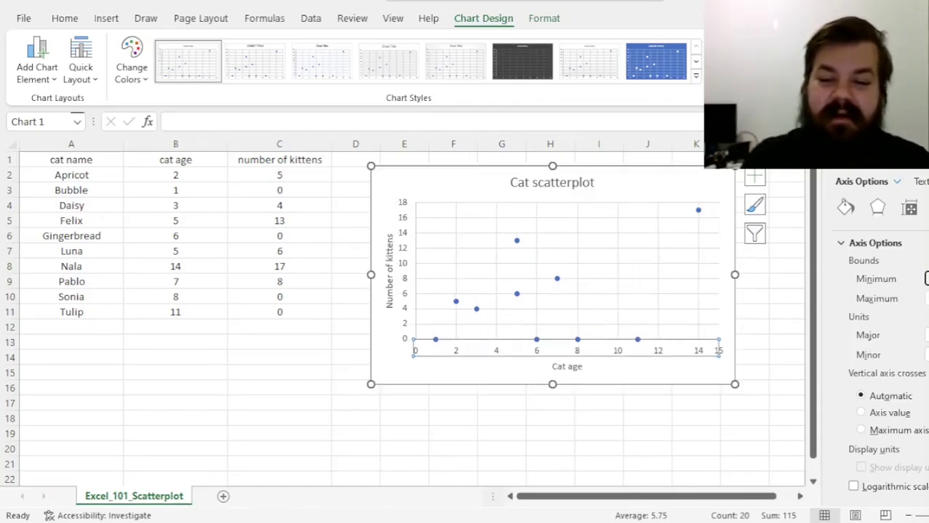
pyautogui.scroll(-2, 880, 364)
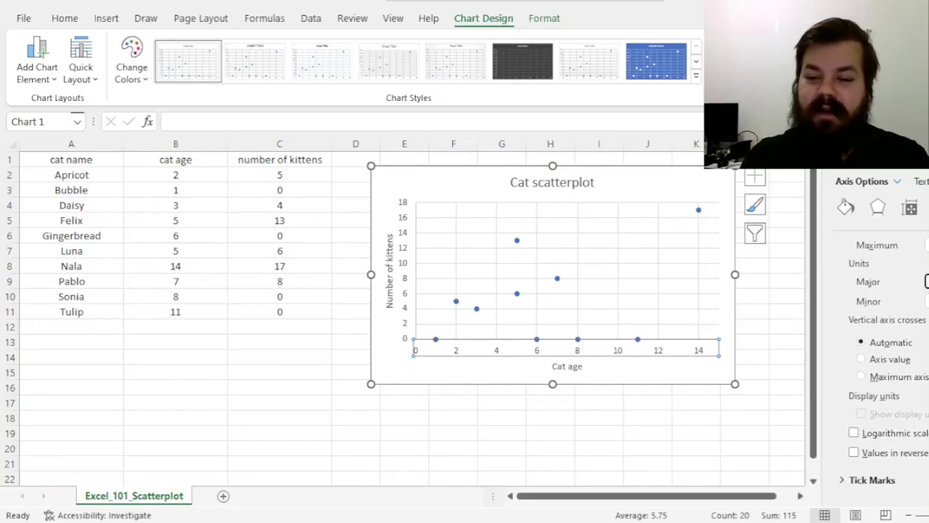
pyautogui.press('Return')
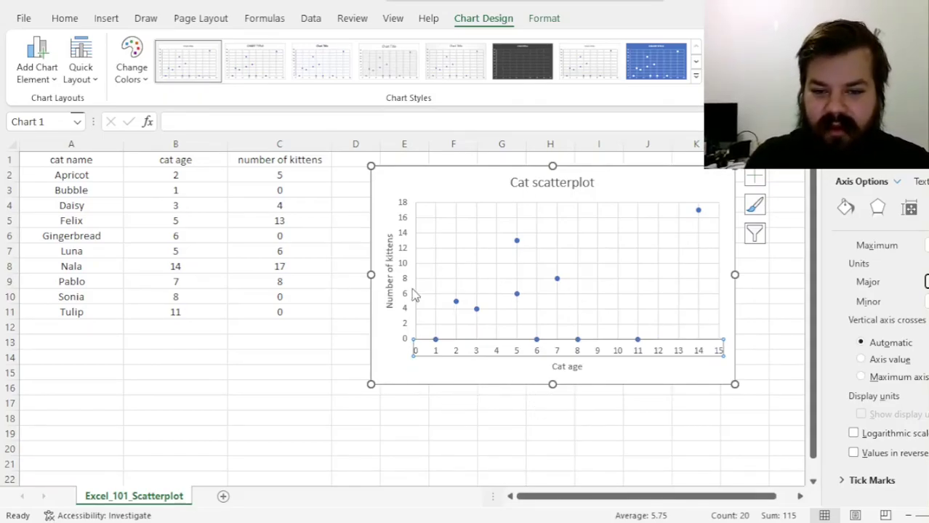
pyautogui.click(920, 155)
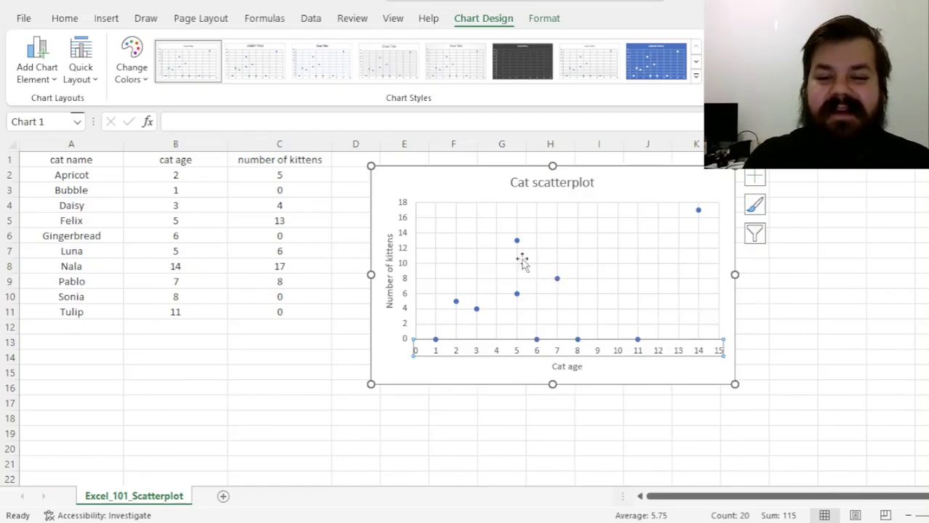
# - Add a trendline to the cat series and display its equation and R² value on the chart
pyautogui.rightClick(557, 280)
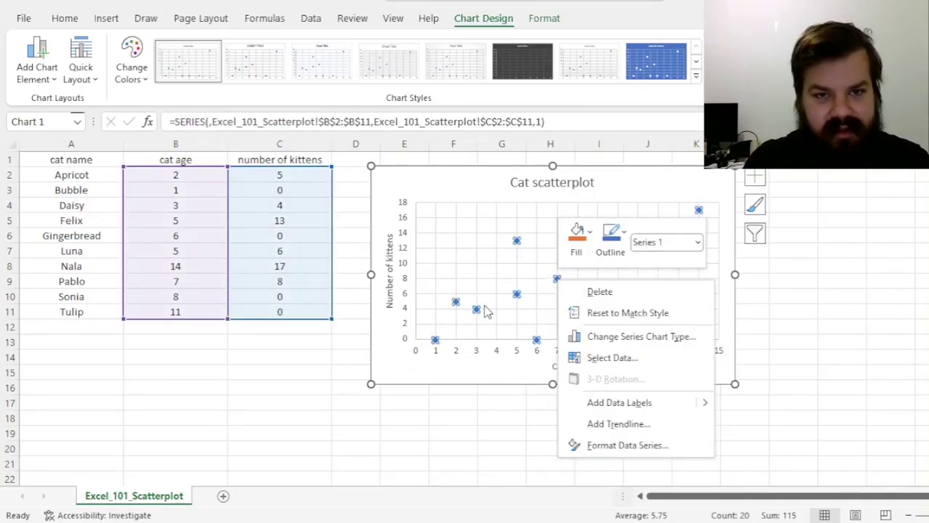
pyautogui.click(623, 426)
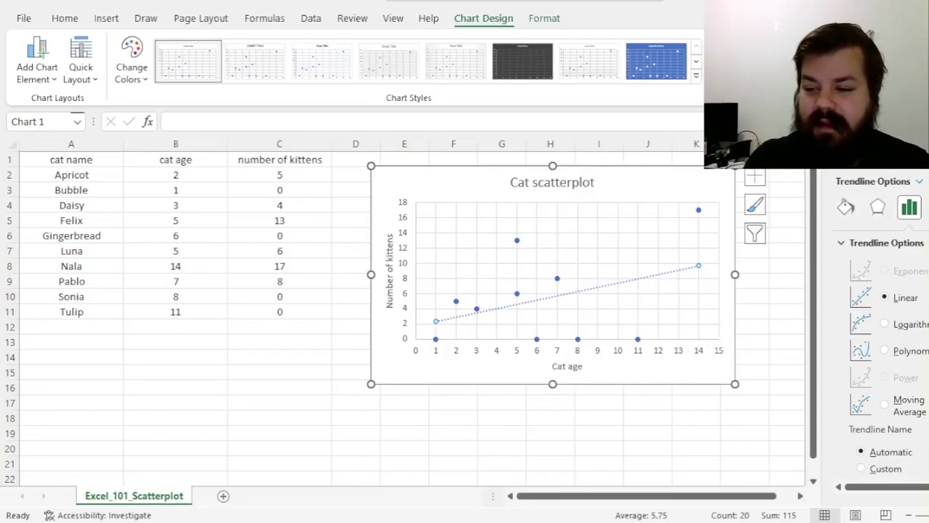
pyautogui.scroll(-5, 882, 349)
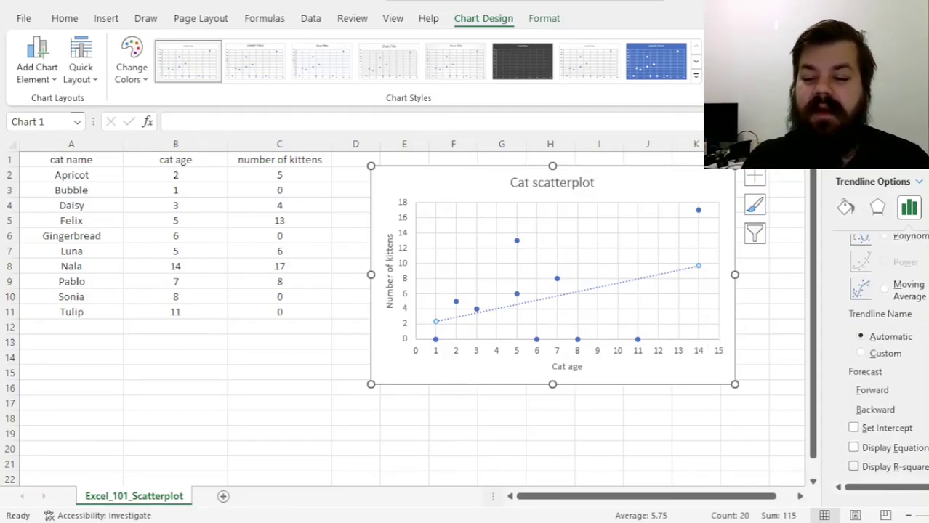
pyautogui.click(853, 467)
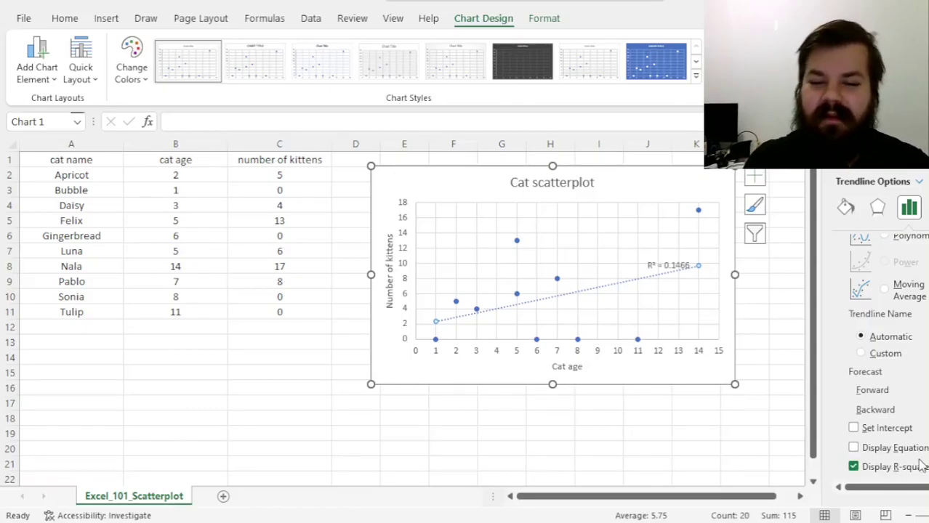
pyautogui.click(853, 448)
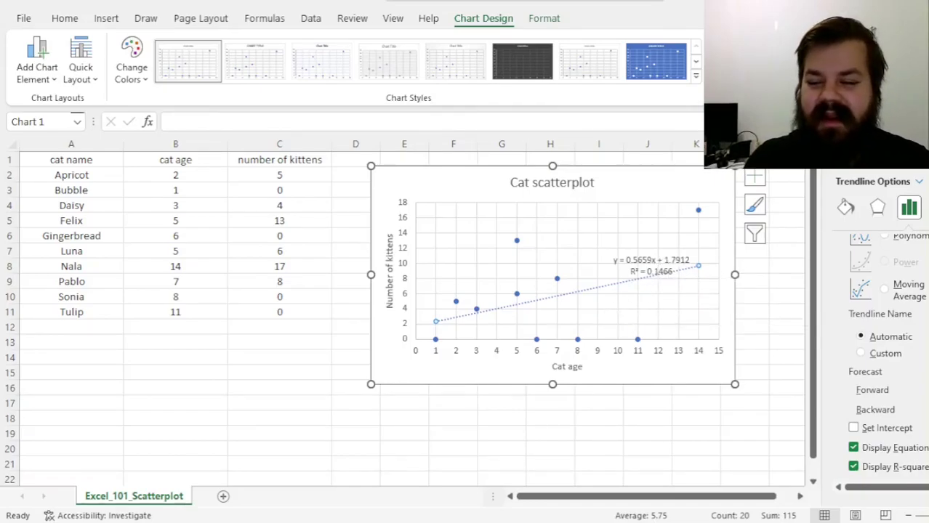
pyautogui.scroll(3, 886, 349)
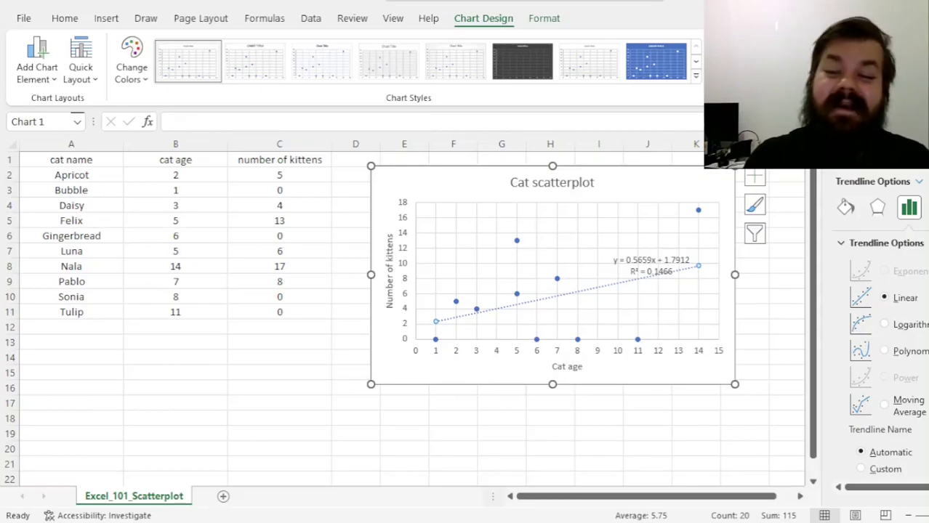
# - Compare logarithmic and polynomial trendline fits, then return to the Linear fit
pyautogui.click(885, 325)
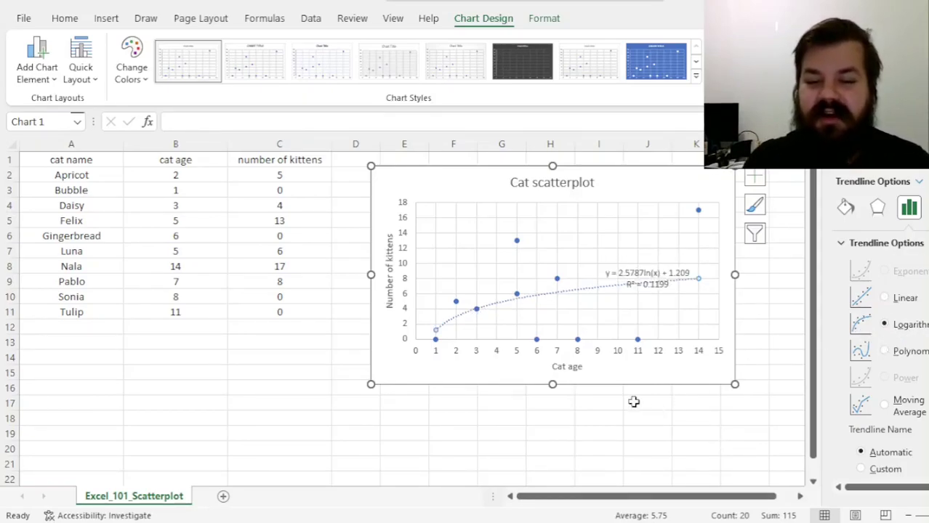
pyautogui.click(884, 351)
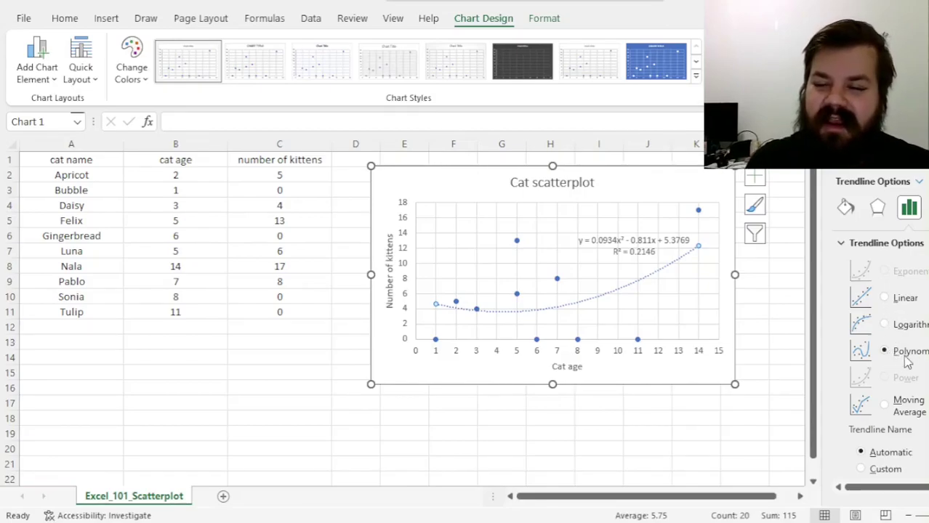
pyautogui.click(902, 299)
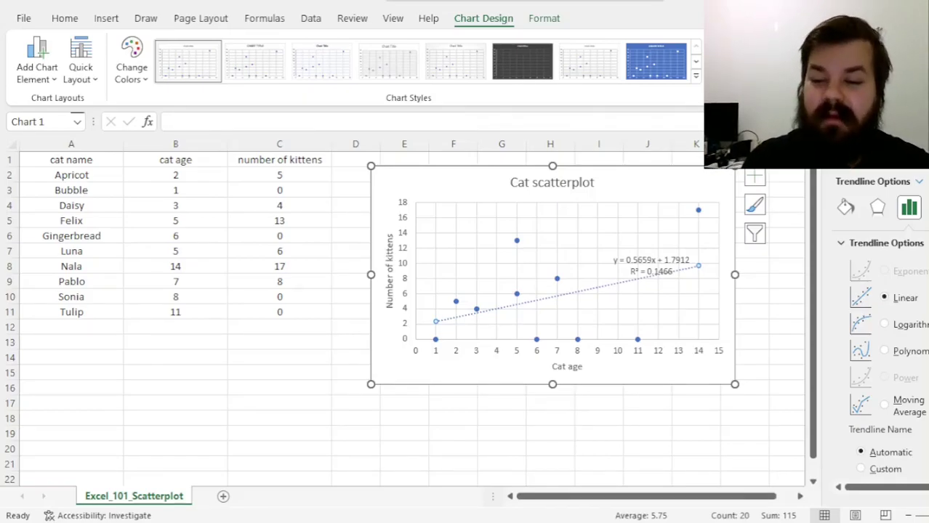
pyautogui.click(907, 324)
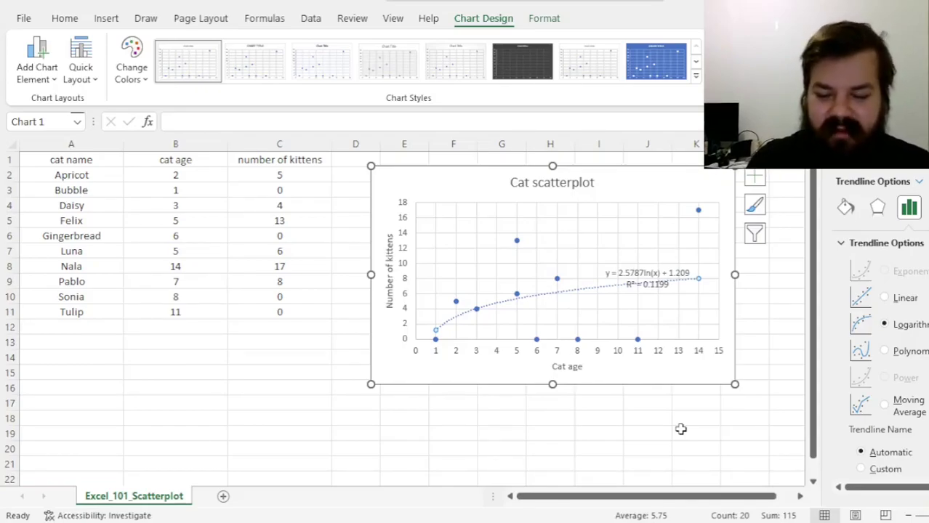
pyautogui.click(892, 300)
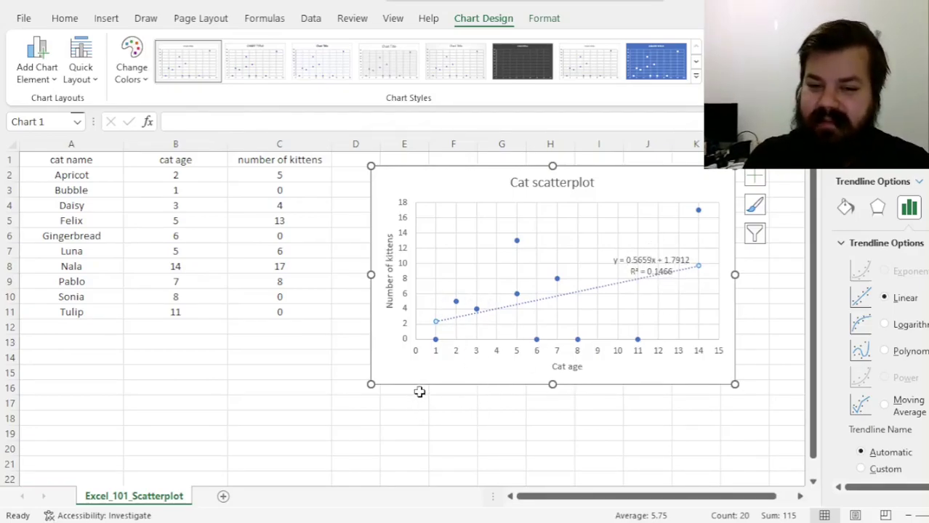
# - In Format Data Series, switch the series line from Solid line to No line and show Marker settings
pyautogui.rightClick(516, 240)
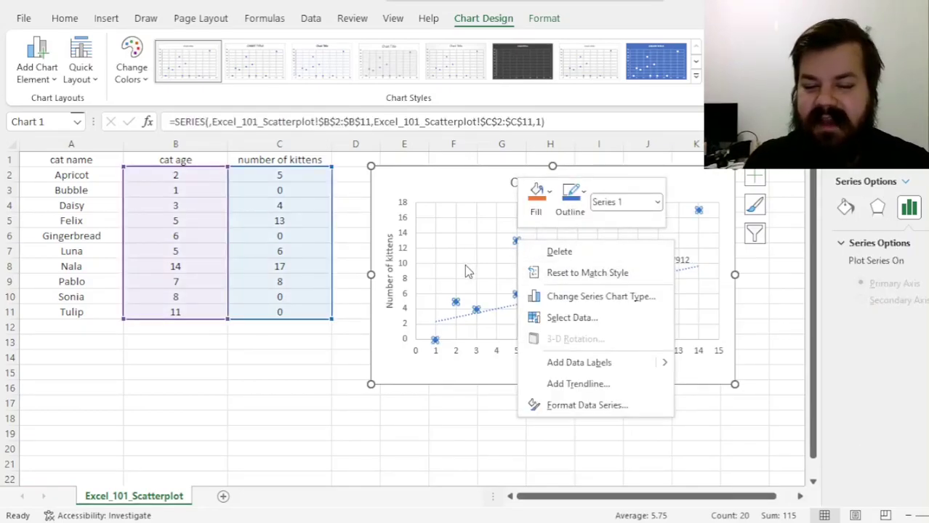
pyautogui.click(572, 406)
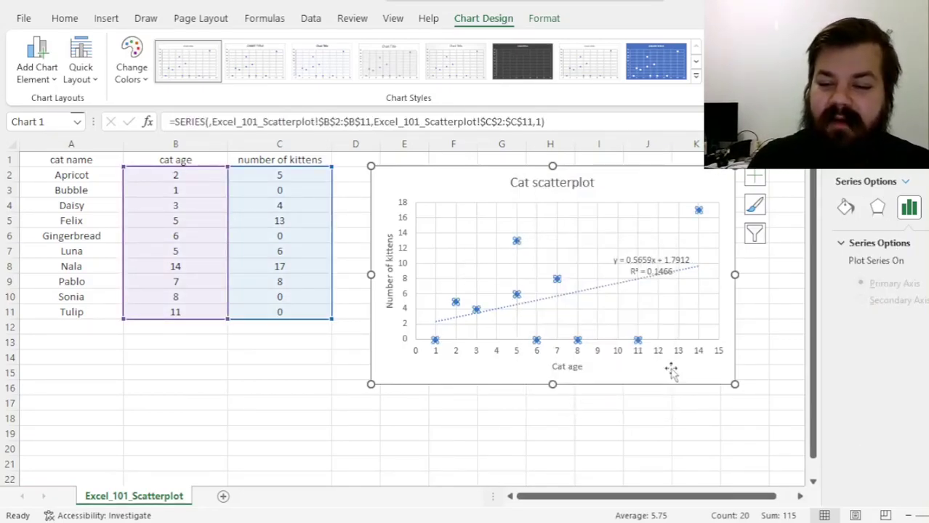
pyautogui.click(845, 208)
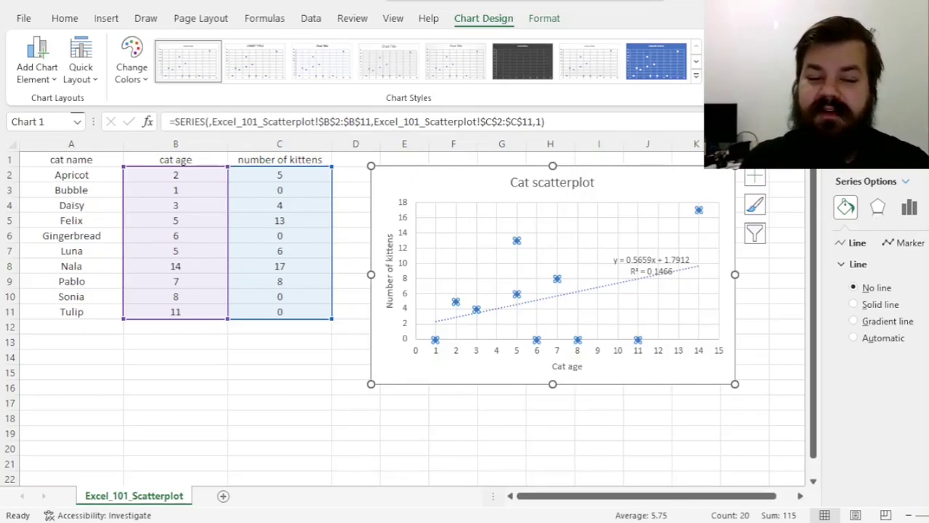
pyautogui.click(875, 308)
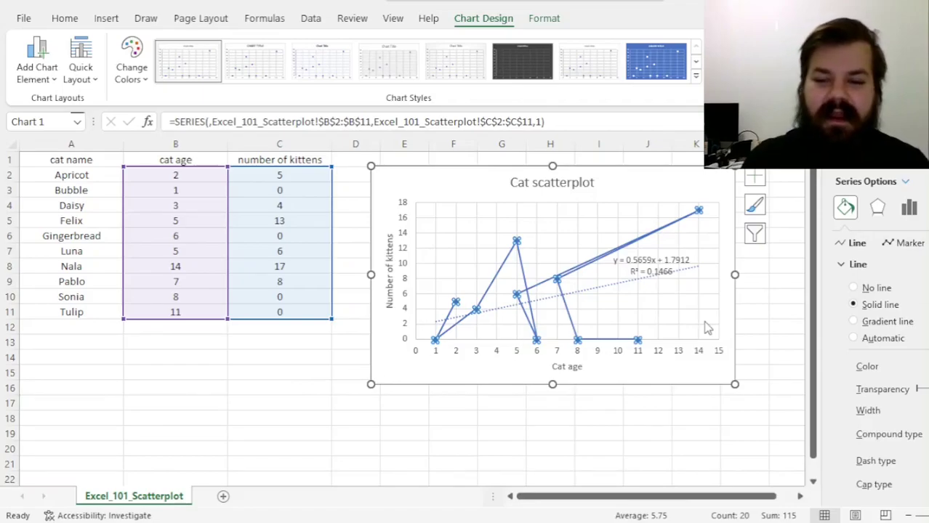
pyautogui.click(876, 289)
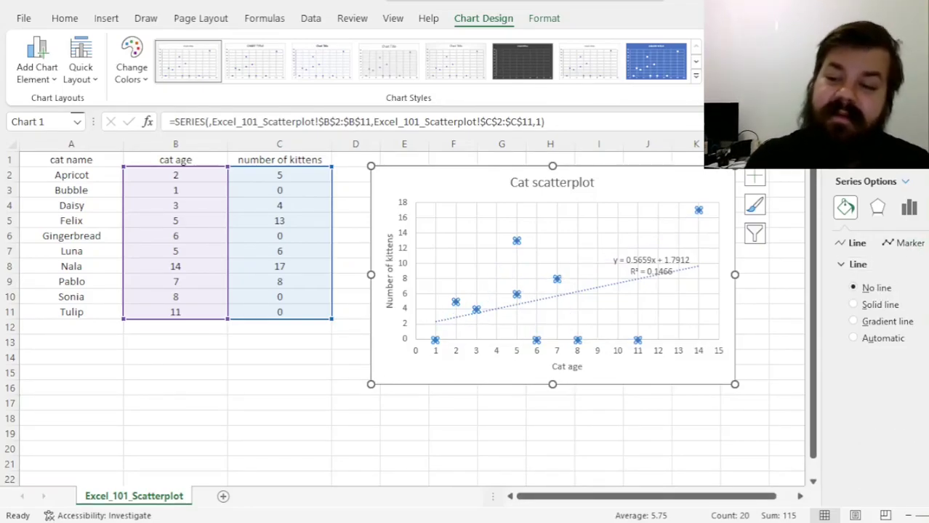
pyautogui.click(909, 244)
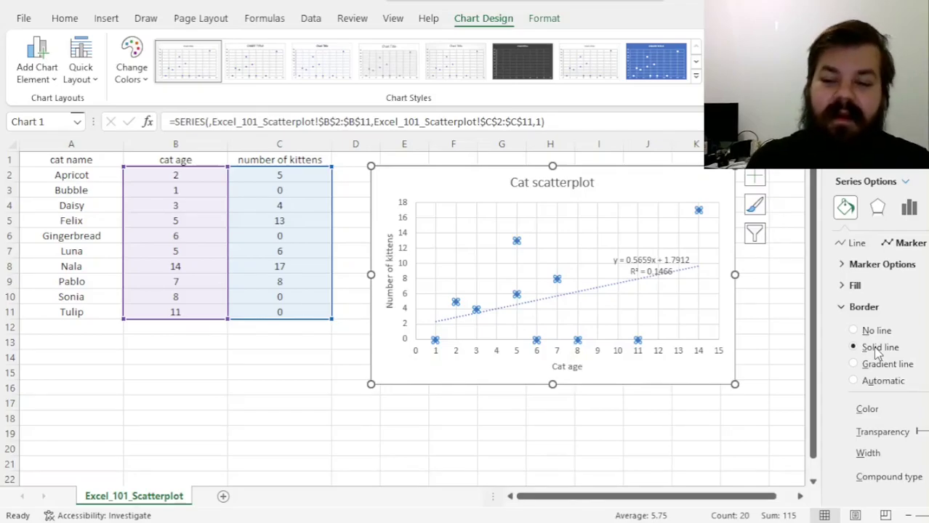
# - Give the cat data markers a solid border via Format Data Series marker settings
pyautogui.click(927, 409)
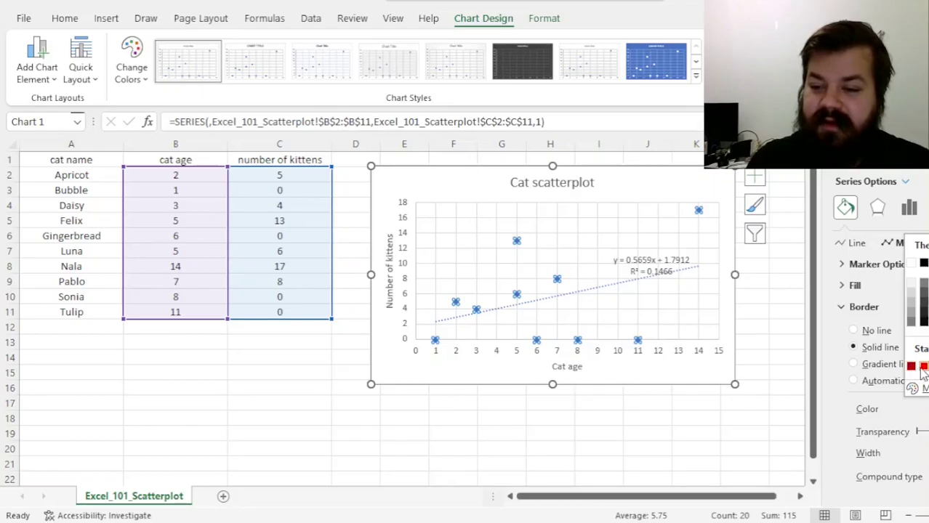
pyautogui.click(696, 419)
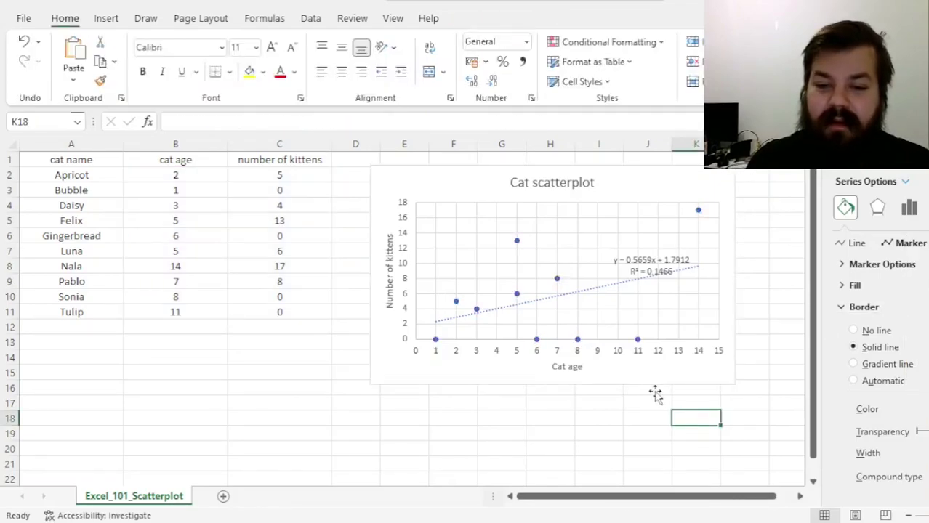
pyautogui.click(516, 242)
pyautogui.rightClick(519, 245)
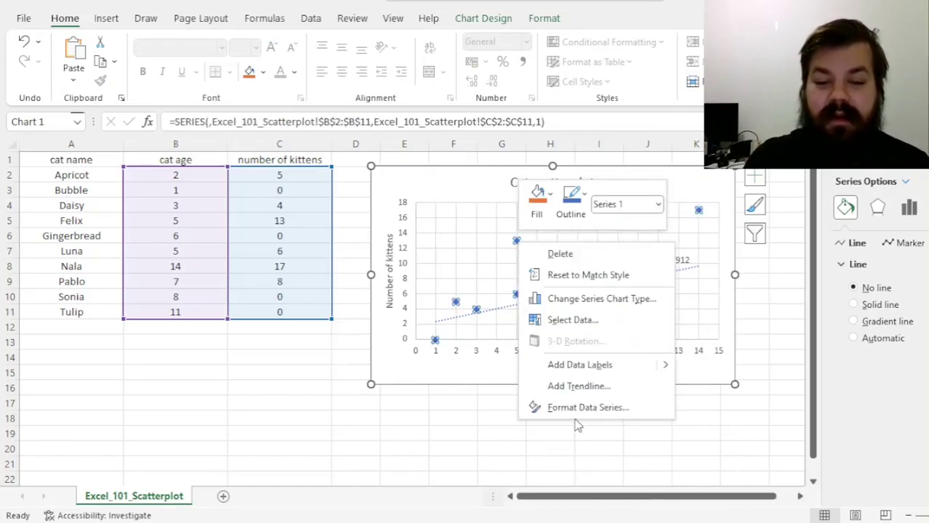
pyautogui.click(555, 408)
pyautogui.click(845, 207)
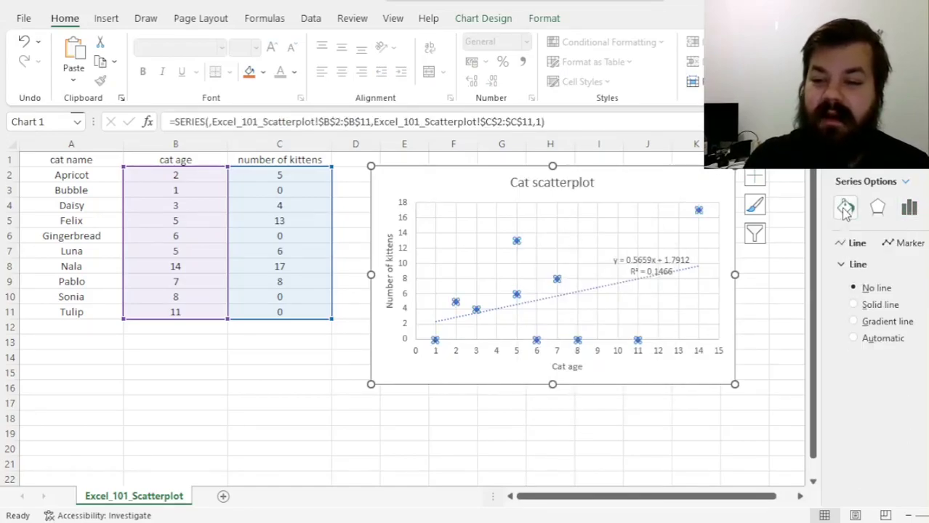
pyautogui.click(909, 242)
# - Switch the markers to a built-in shape with size 7
pyautogui.click(859, 265)
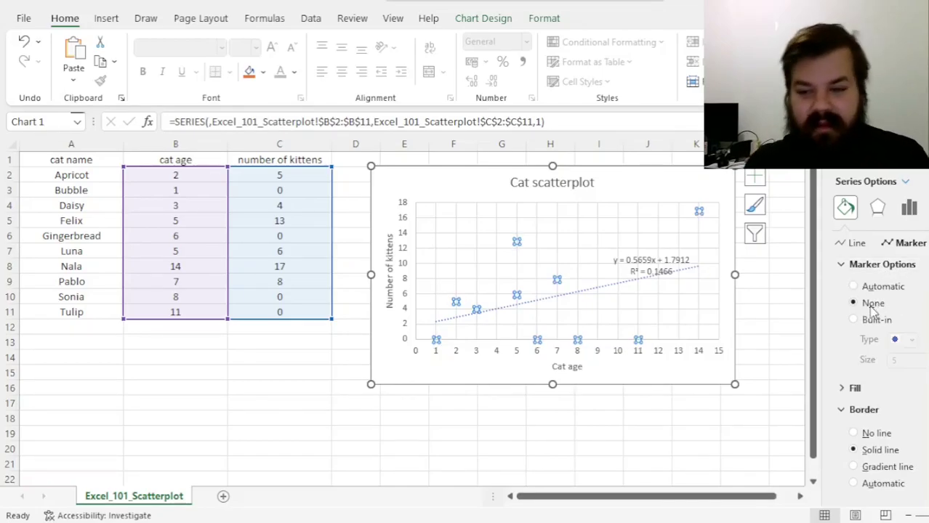
pyautogui.click(869, 320)
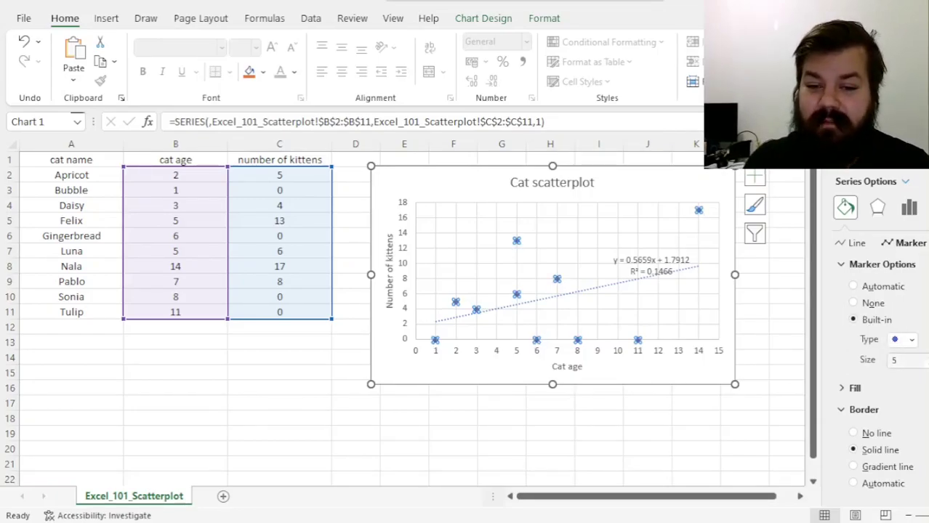
pyautogui.click(925, 356)
pyautogui.click(925, 356)
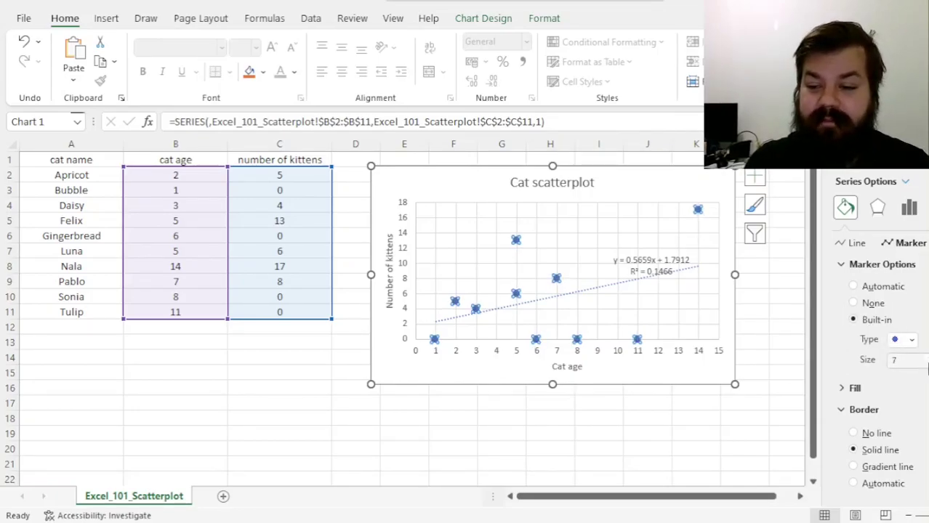
pyautogui.click(925, 365)
pyautogui.click(925, 366)
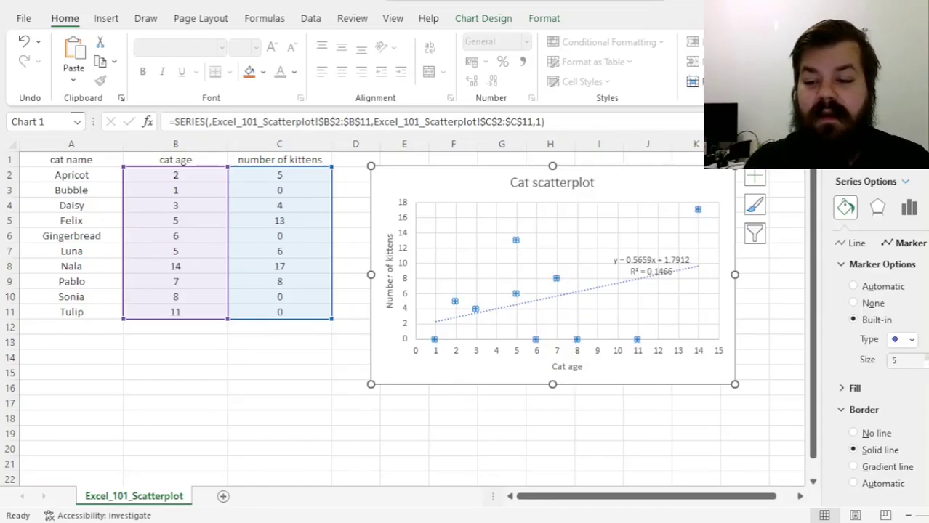
pyautogui.click(925, 356)
# - Change the marker type to triangles and review the points
pyautogui.click(913, 340)
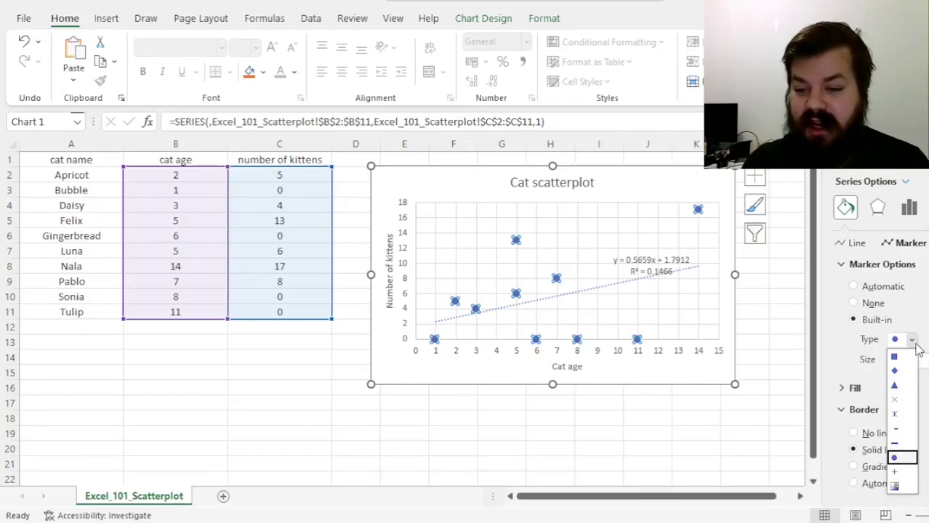
pyautogui.click(895, 356)
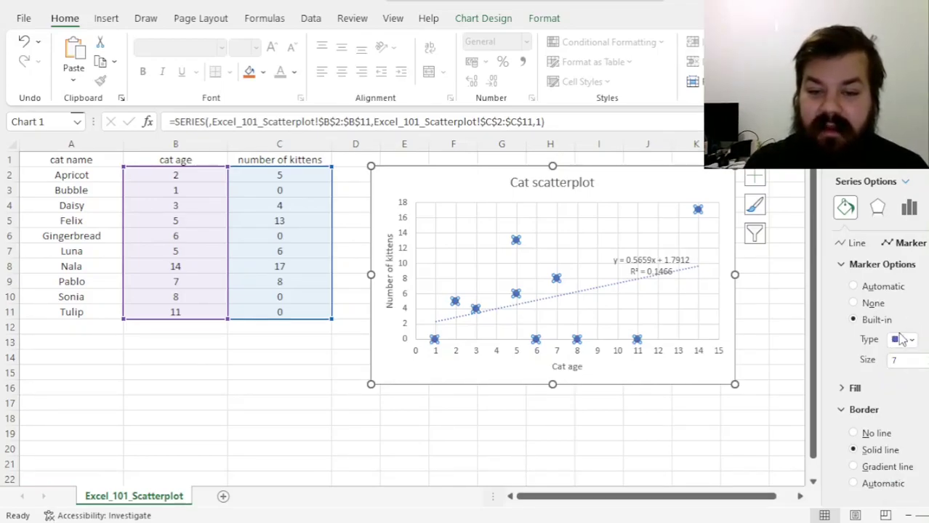
pyautogui.click(912, 340)
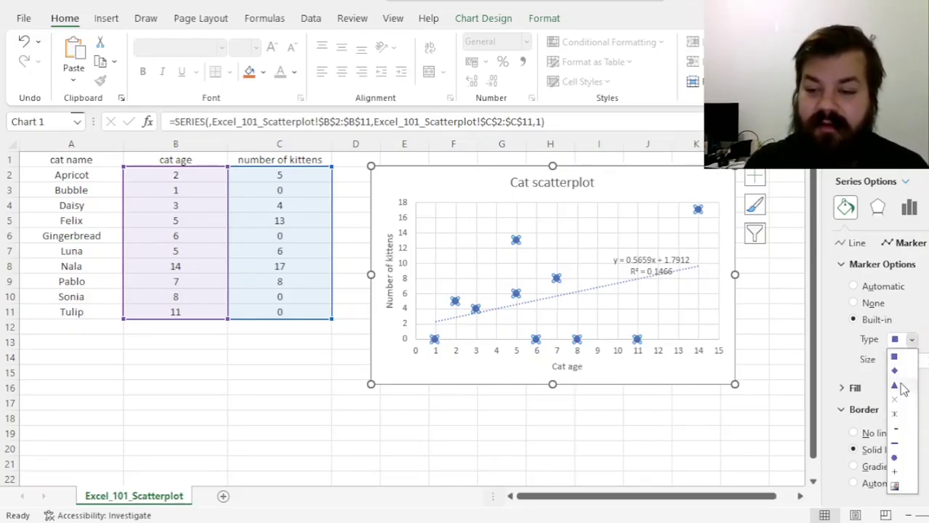
pyautogui.click(899, 388)
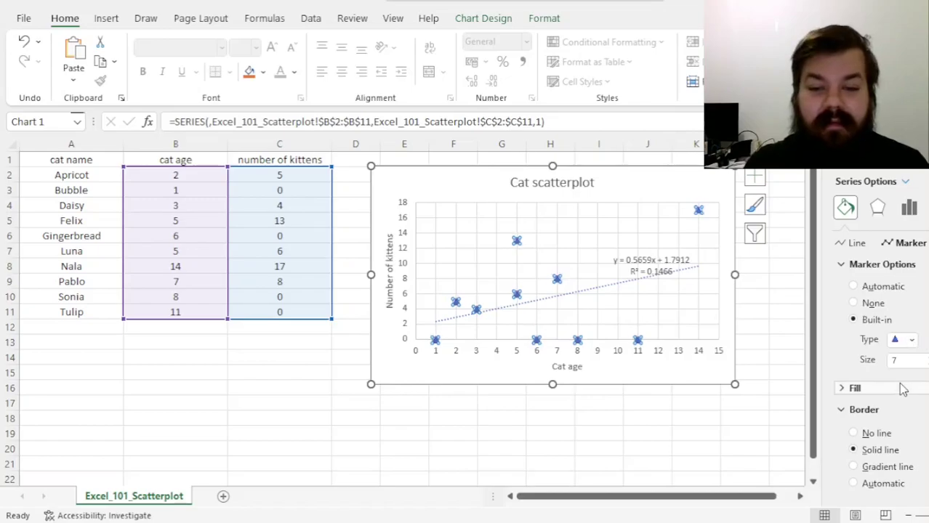
pyautogui.click(550, 434)
# - Add value data labels to the cat series, then delete them
pyautogui.rightClick(518, 244)
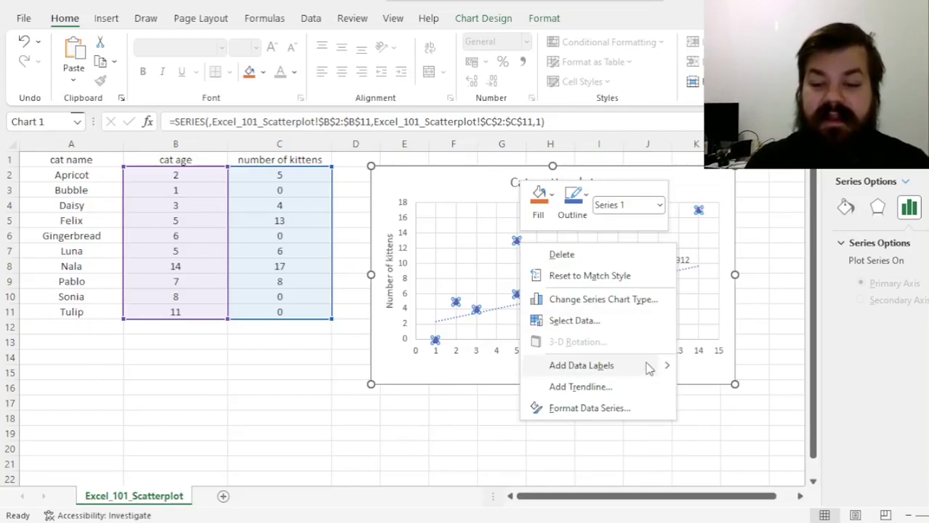
pyautogui.moveTo(669, 370)
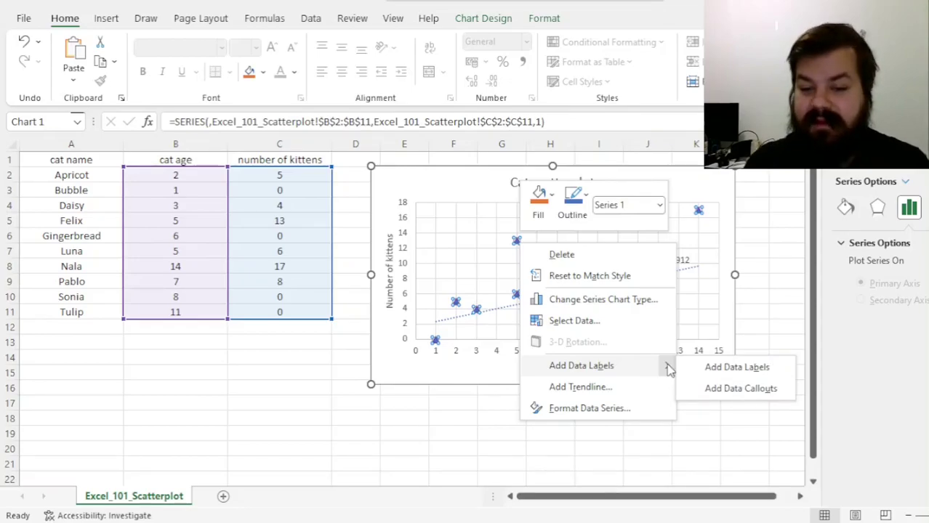
pyautogui.click(741, 389)
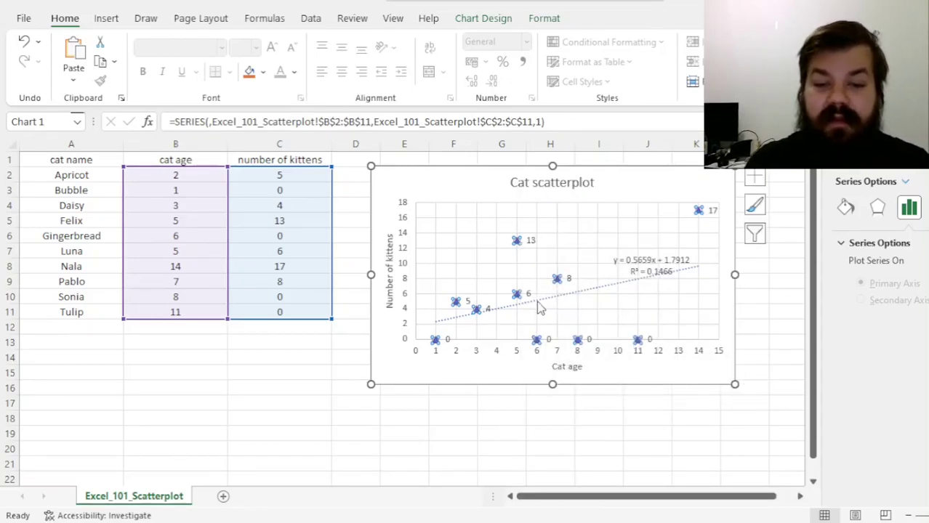
pyautogui.click(491, 270)
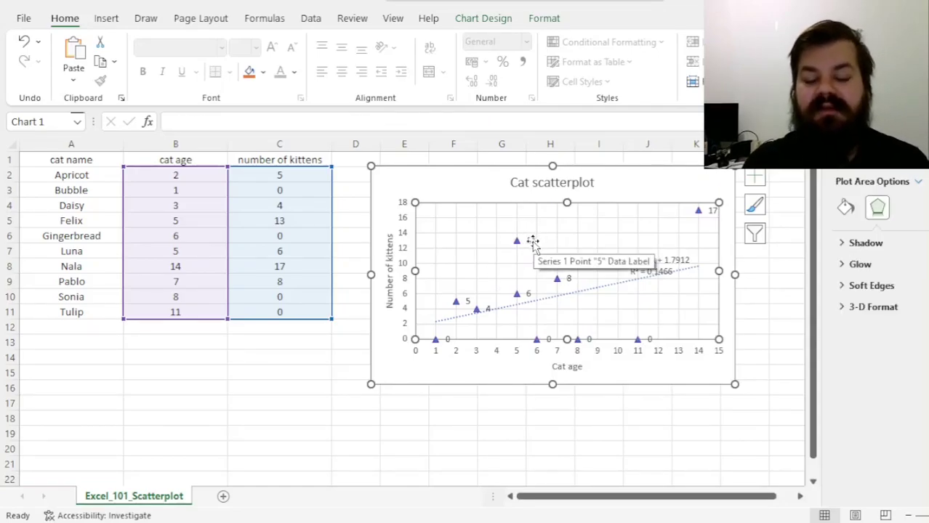
pyautogui.click(533, 242)
pyautogui.rightClick(532, 242)
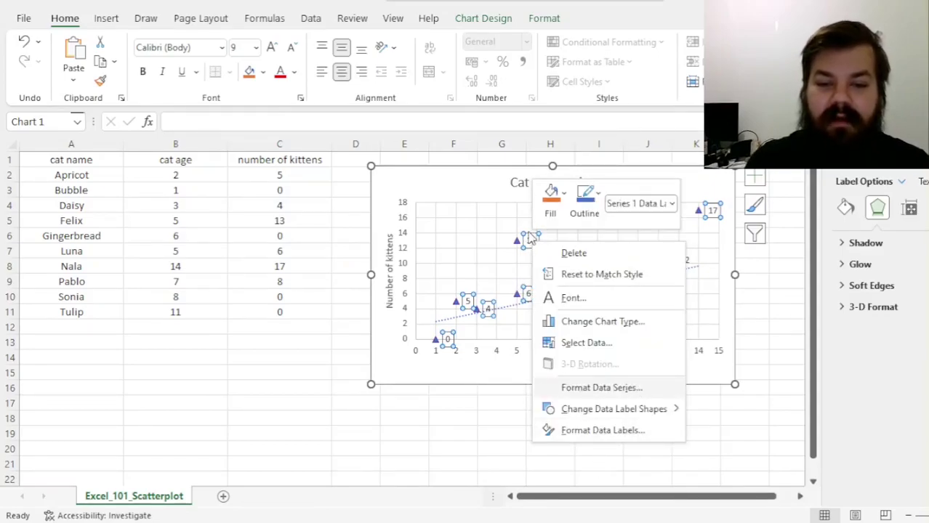
pyautogui.press('Escape')
pyautogui.press('Delete')
# - Try X, Y data callouts on every point and undo them
pyautogui.click(516, 241)
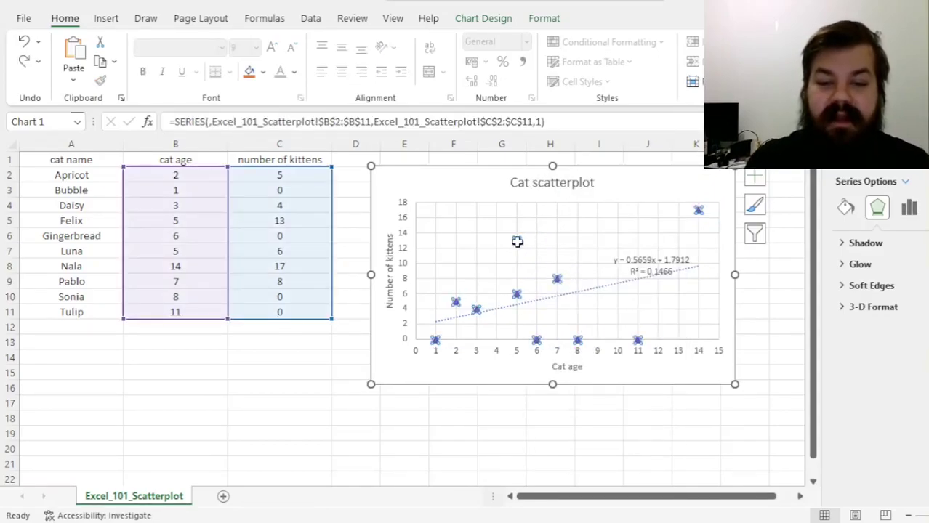
pyautogui.rightClick(517, 241)
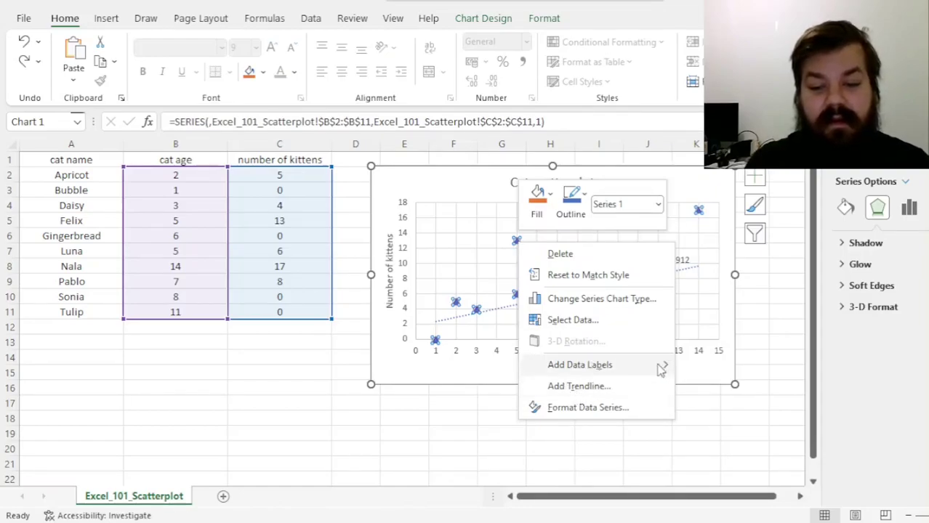
pyautogui.moveTo(660, 369)
pyautogui.click(709, 386)
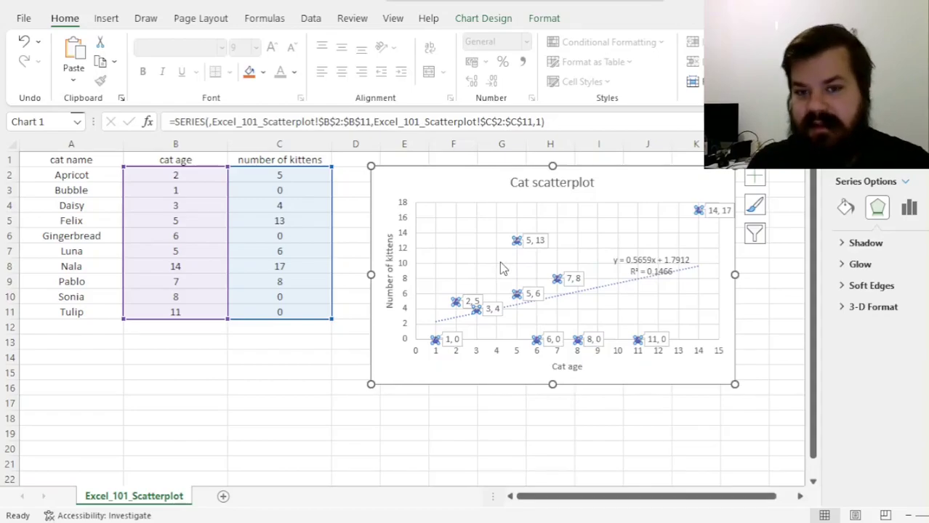
pyautogui.hotkey('ctrl', 'z')
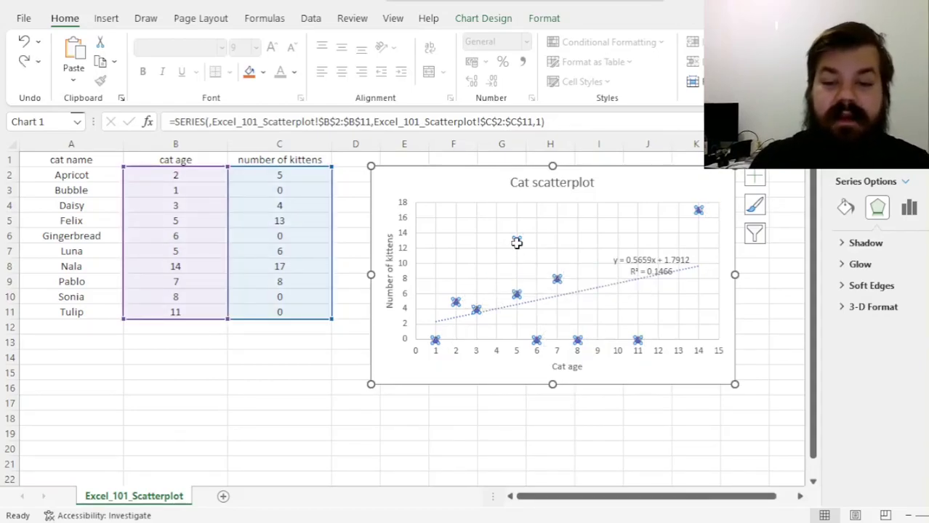
# - Add plain data labels showing each point's kitten count, such as 13 and 17
pyautogui.rightClick(516, 242)
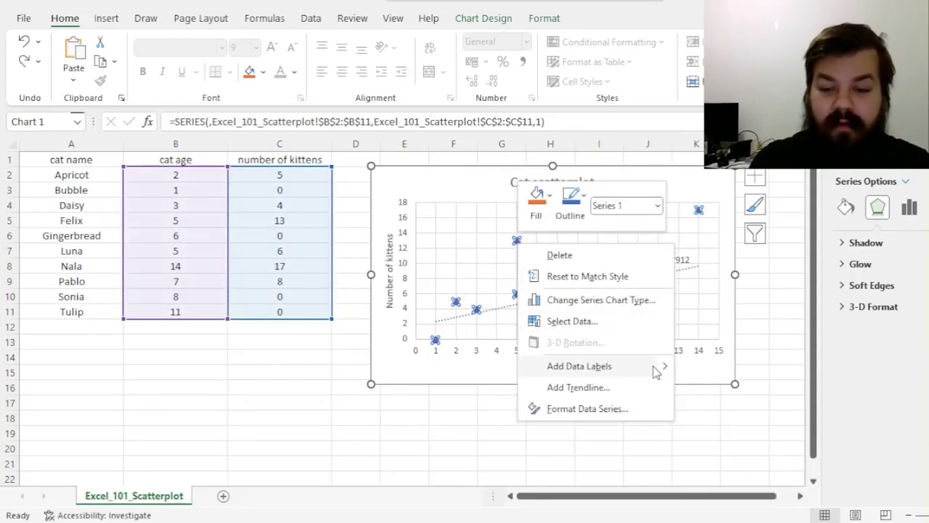
pyautogui.moveTo(664, 368)
pyautogui.click(709, 372)
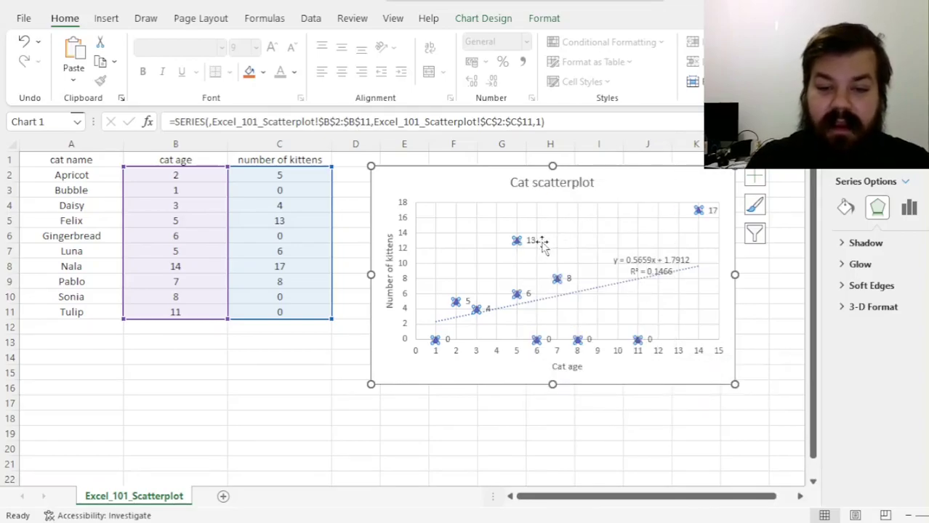
pyautogui.rightClick(535, 241)
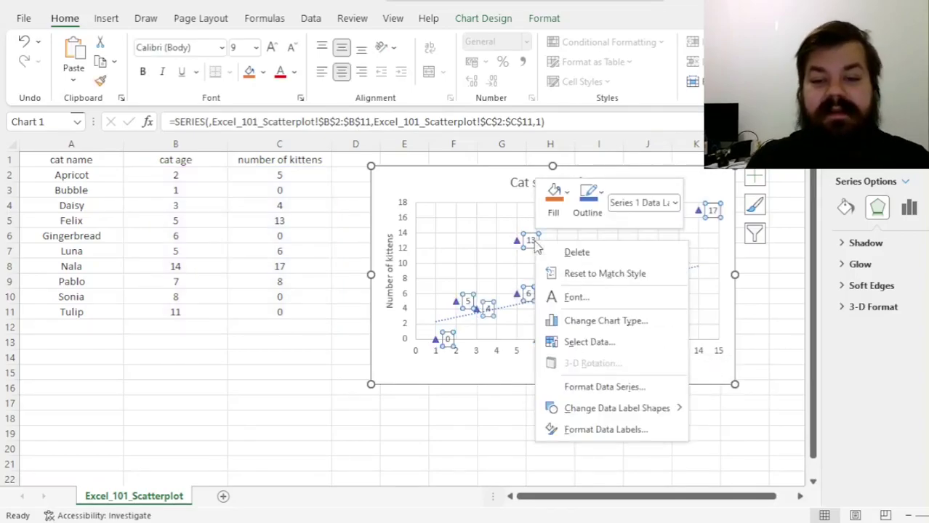
# - Label each point with cat names from cells A2:A11, such as Felix and Nala
pyautogui.click(606, 429)
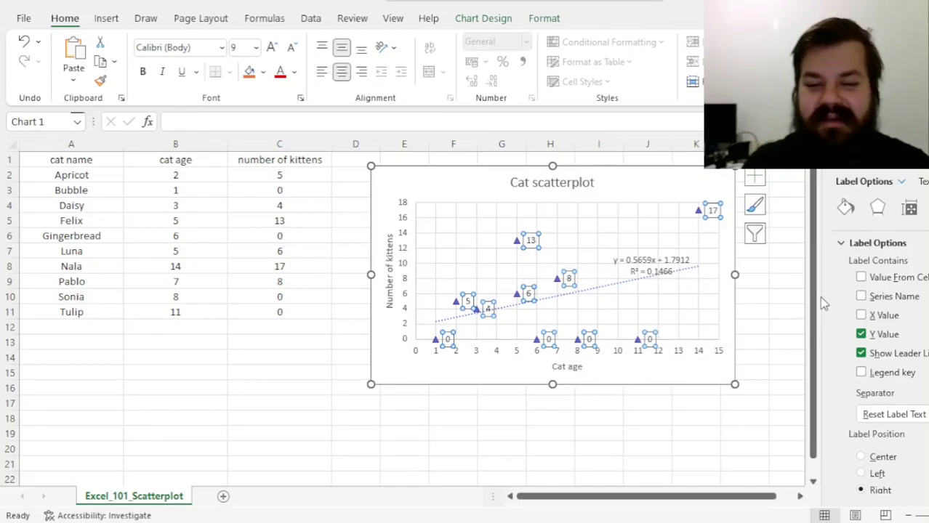
pyautogui.click(861, 278)
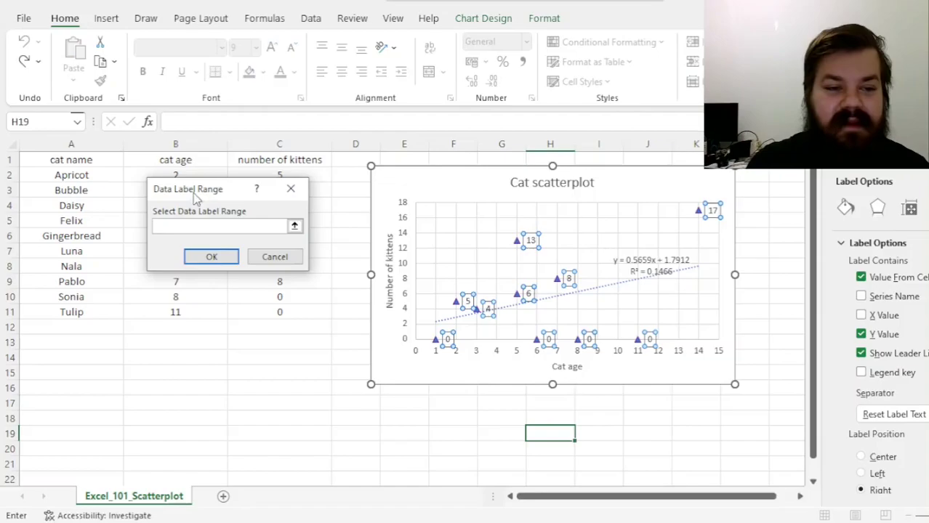
pyautogui.moveTo(78, 173); pyautogui.dragTo(74, 313)
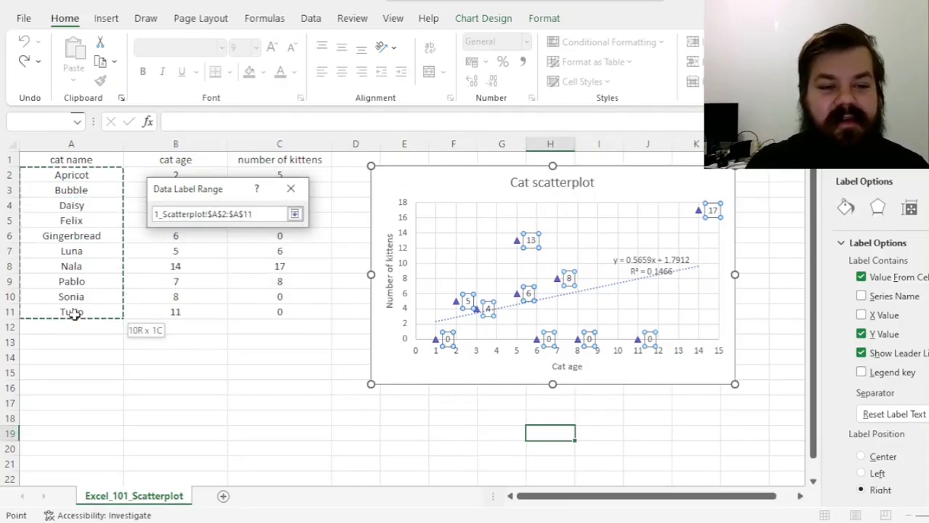
pyautogui.click(218, 256)
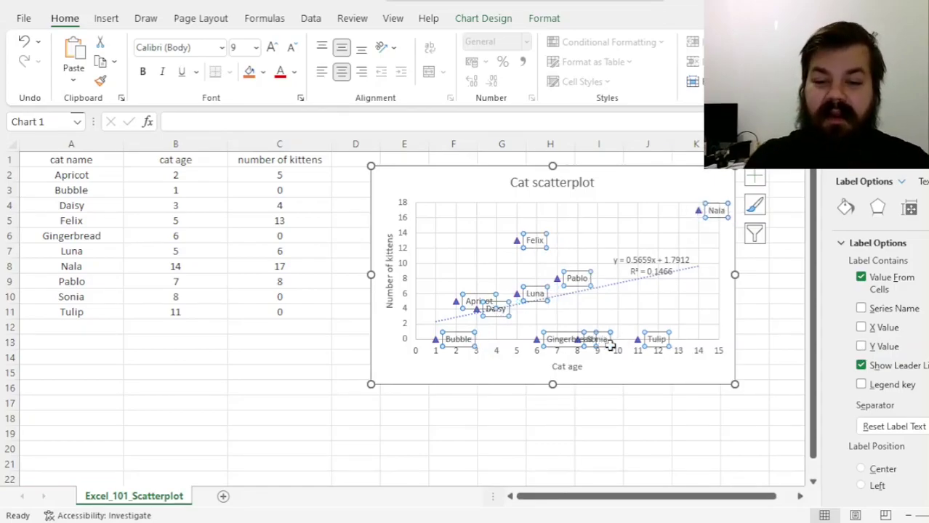
pyautogui.click(510, 420)
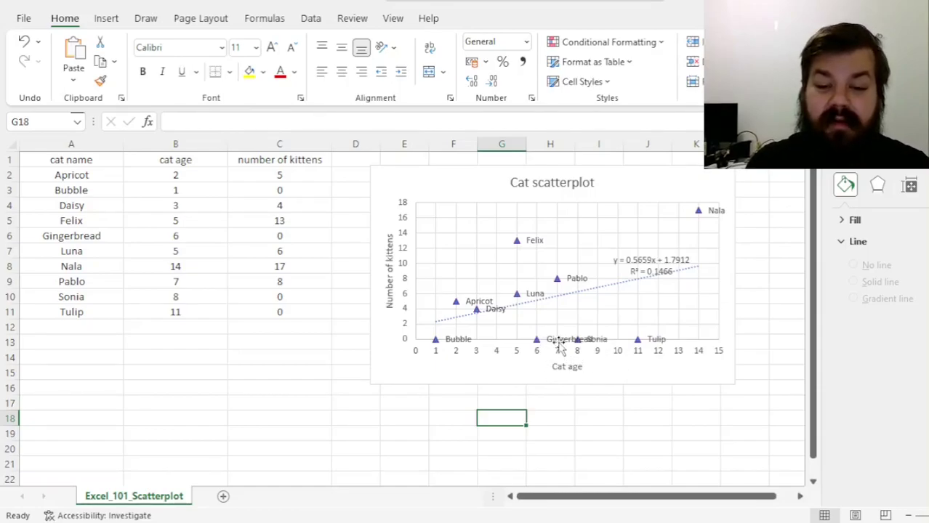
# - Drag the Gingerbread label up and left, off the Sonia label
pyautogui.click(557, 340)
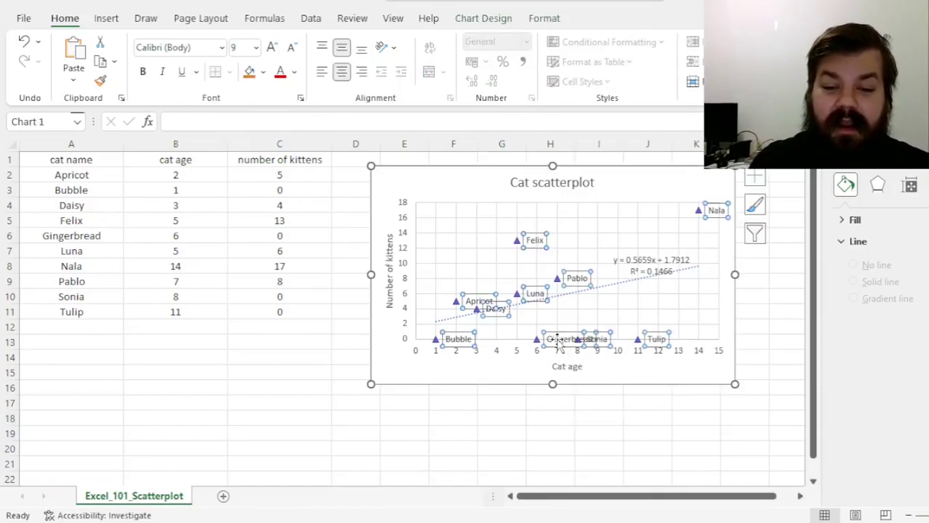
pyautogui.click(558, 344)
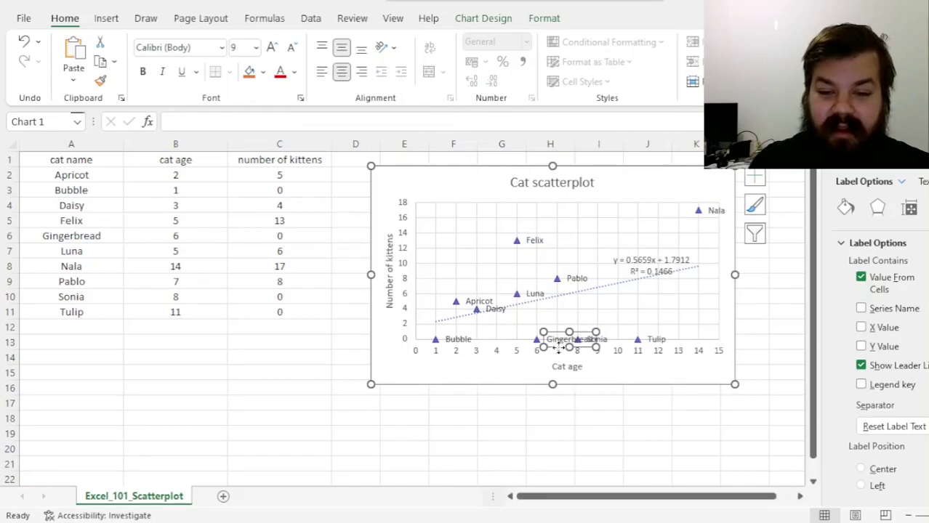
pyautogui.moveTo(557, 348); pyautogui.dragTo(526, 334)
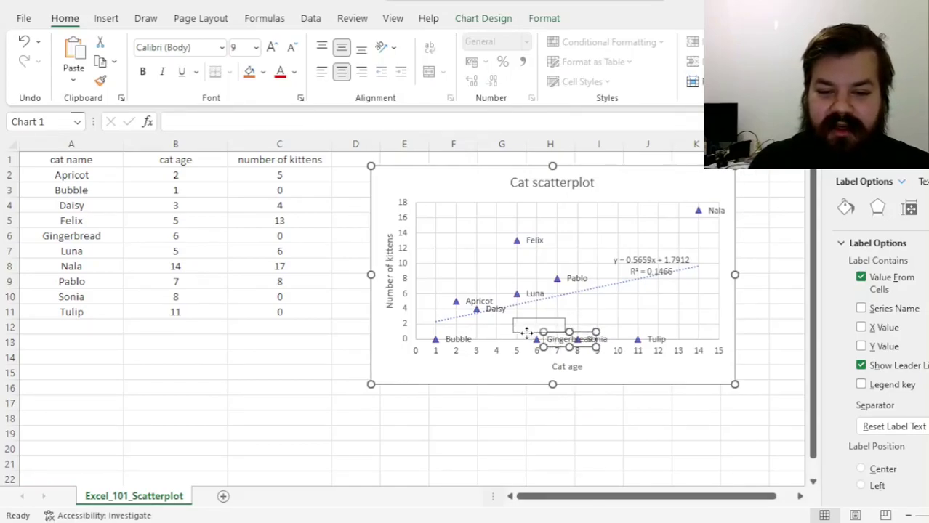
pyautogui.click(534, 414)
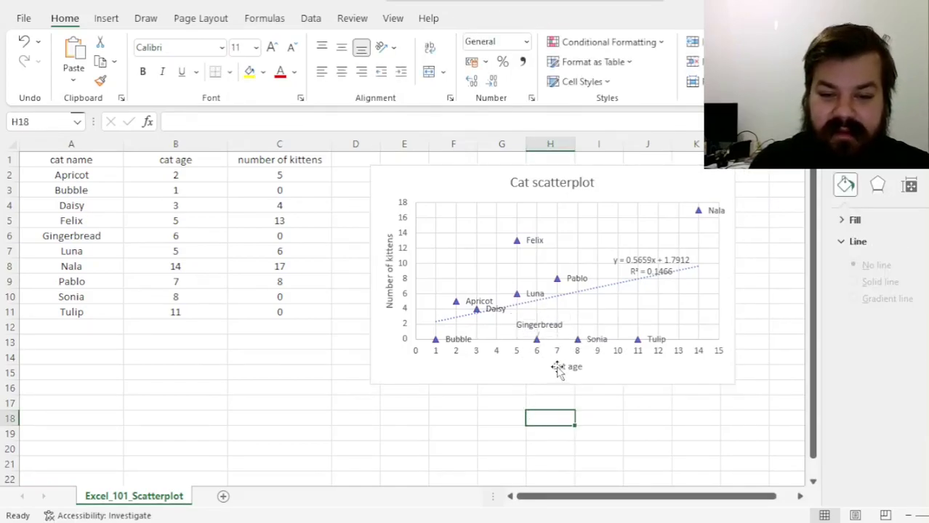
# - Select the Gingerbread label alone and raise it higher above its point
pyautogui.click(549, 316)
pyautogui.click(544, 323)
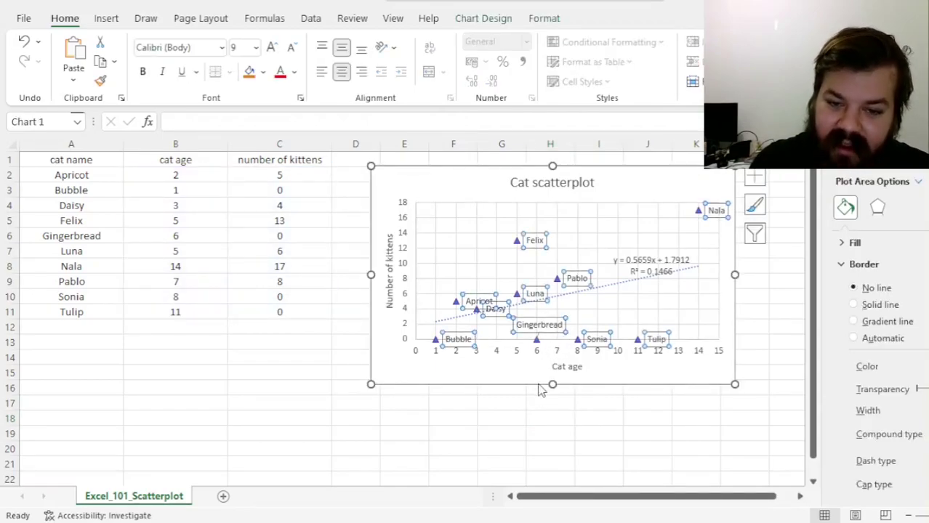
pyautogui.click(550, 329)
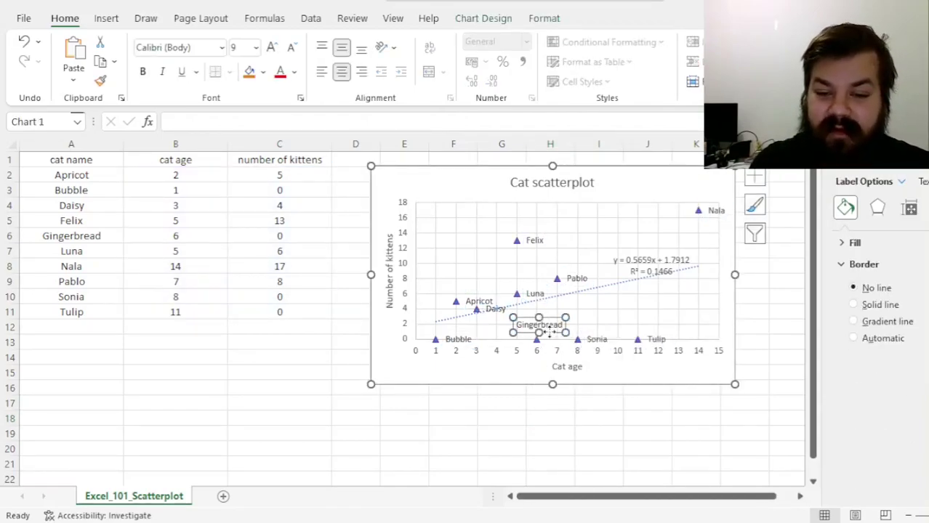
pyautogui.click(539, 416)
pyautogui.click(546, 329)
pyautogui.click(554, 331)
pyautogui.moveTo(554, 330); pyautogui.dragTo(561, 319)
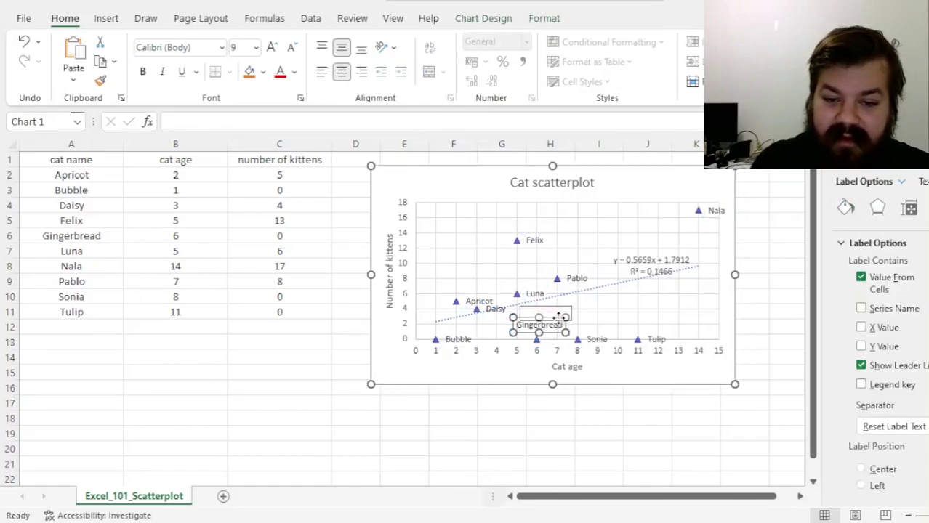
pyautogui.click(553, 421)
# - Lower the Gingerbread label to sit just above its point
pyautogui.click(551, 326)
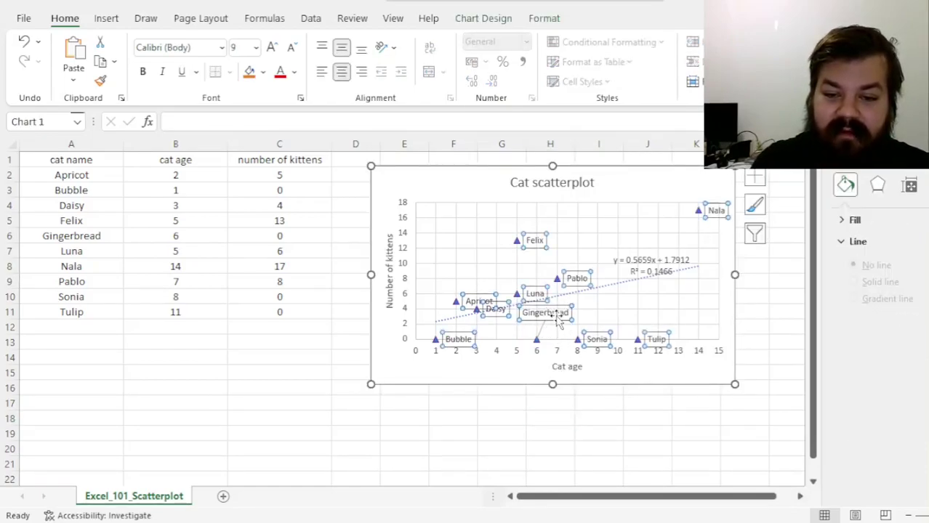
pyautogui.click(551, 327)
pyautogui.moveTo(551, 327); pyautogui.dragTo(544, 344)
pyautogui.click(550, 425)
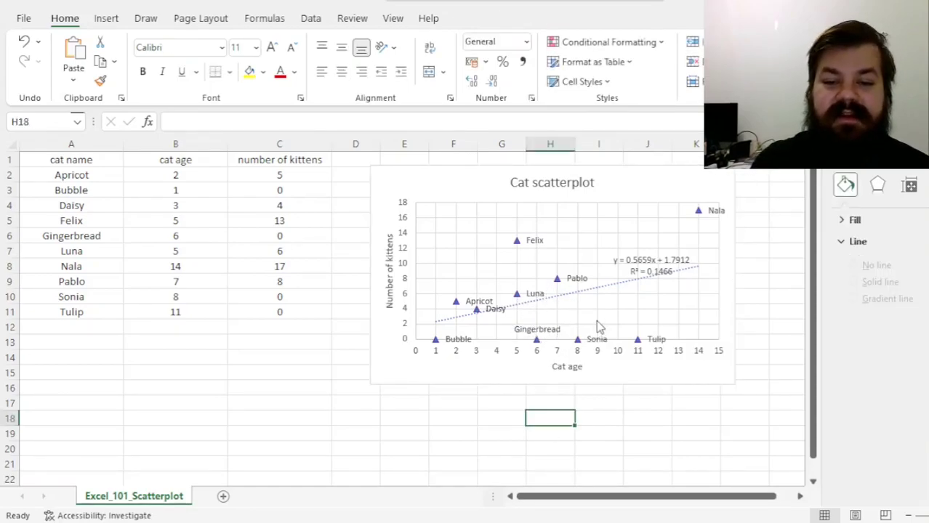